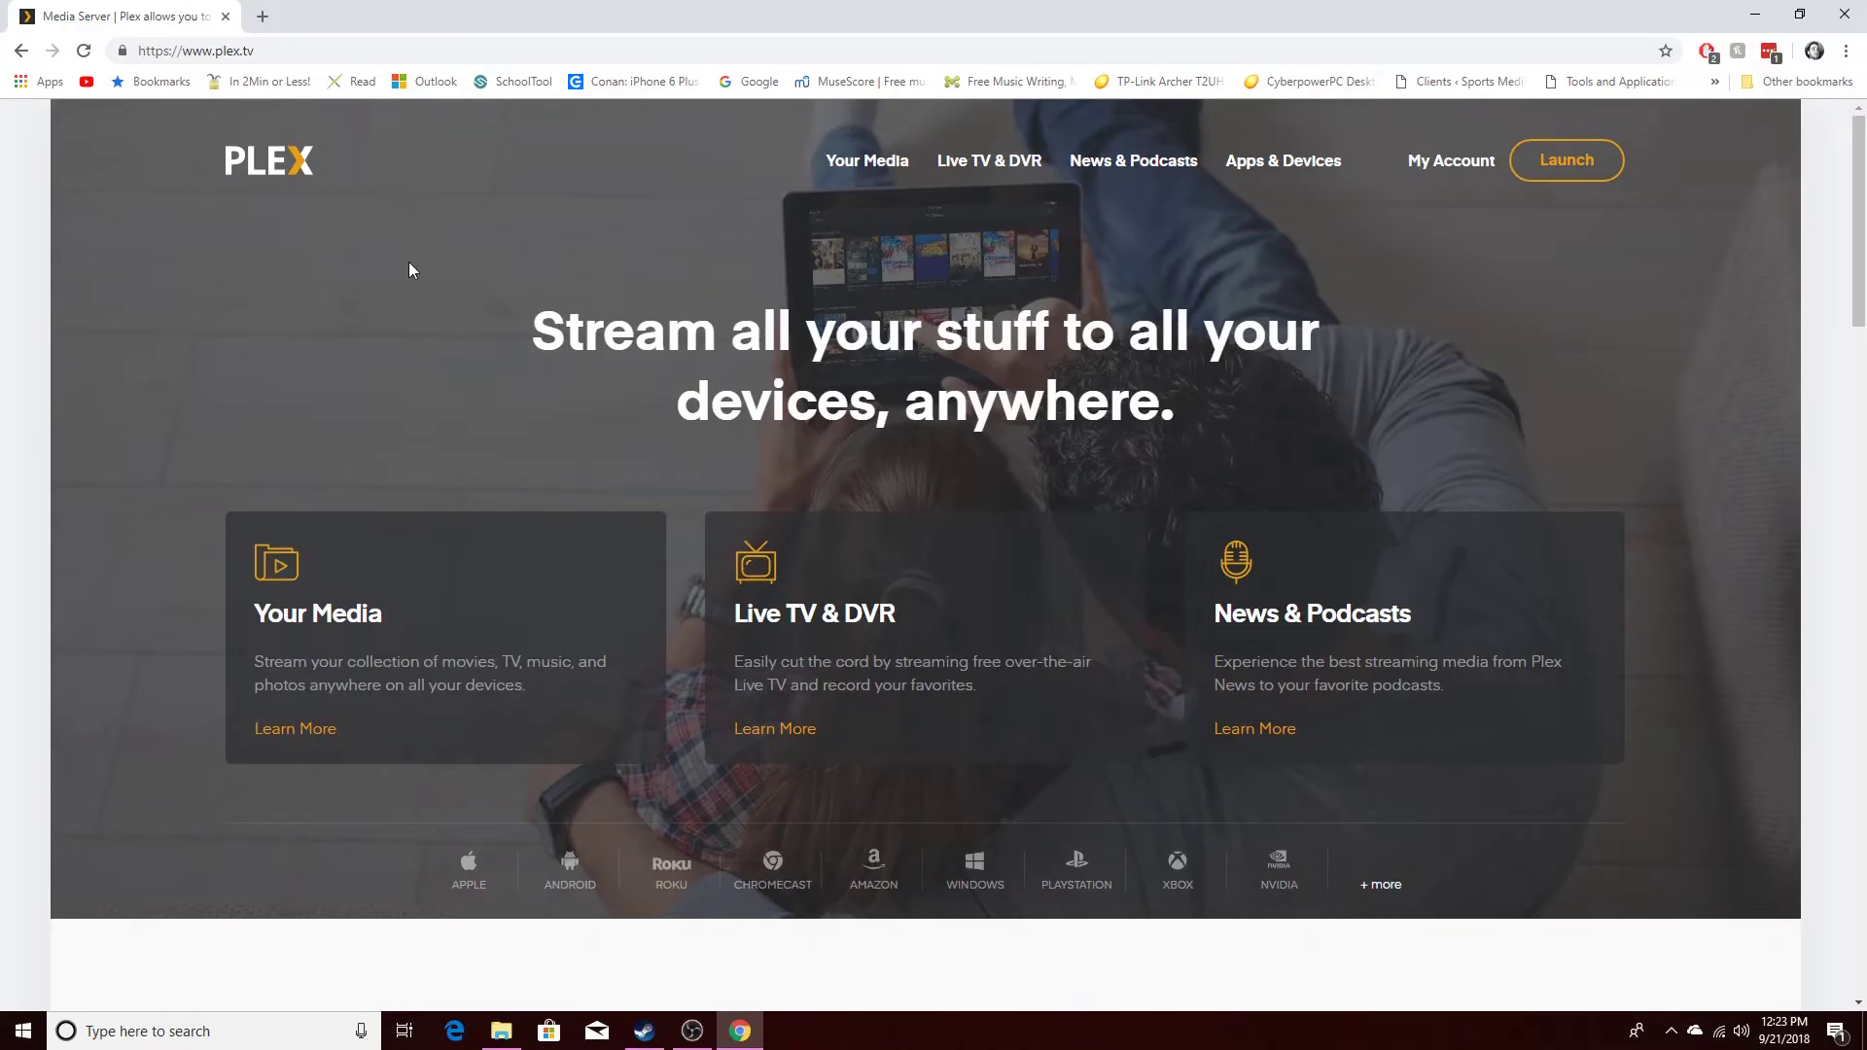
Open the Plex app download page from the plex.tv homepage and switch to the Plex Media Server downloads.
click(264, 49)
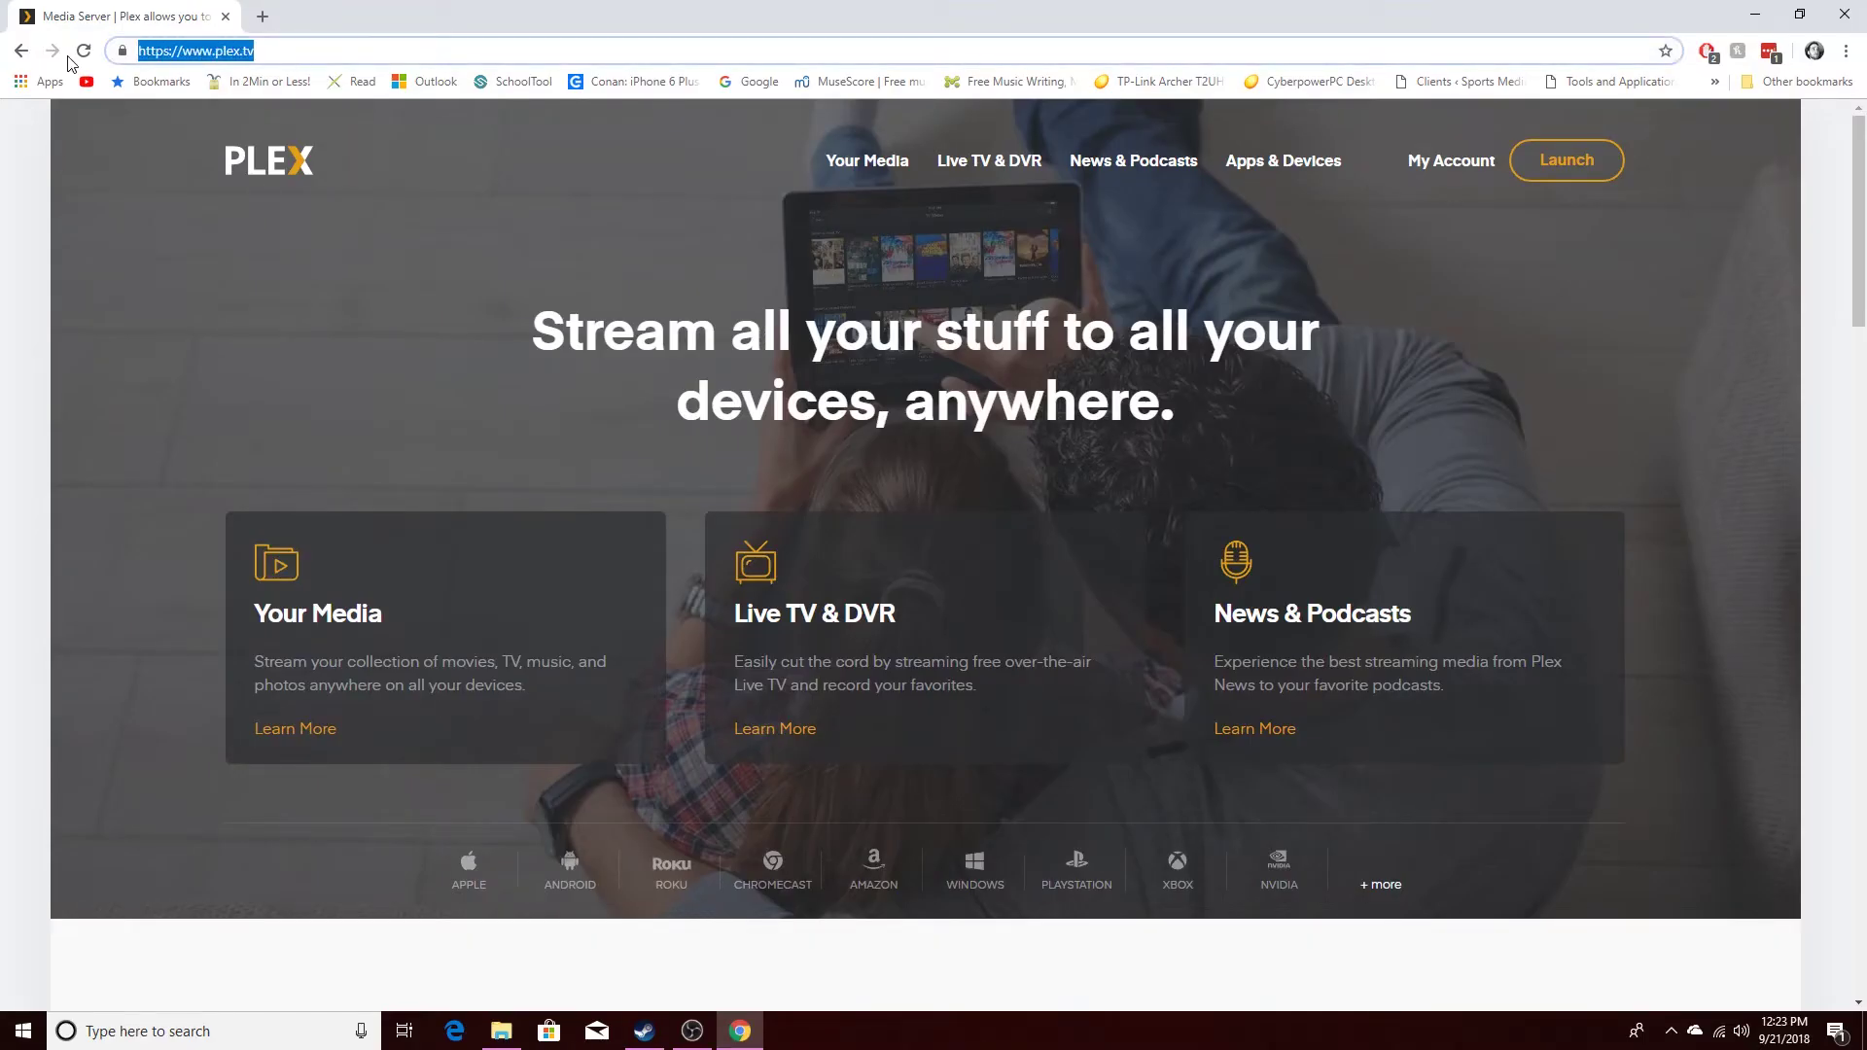
click(9, 179)
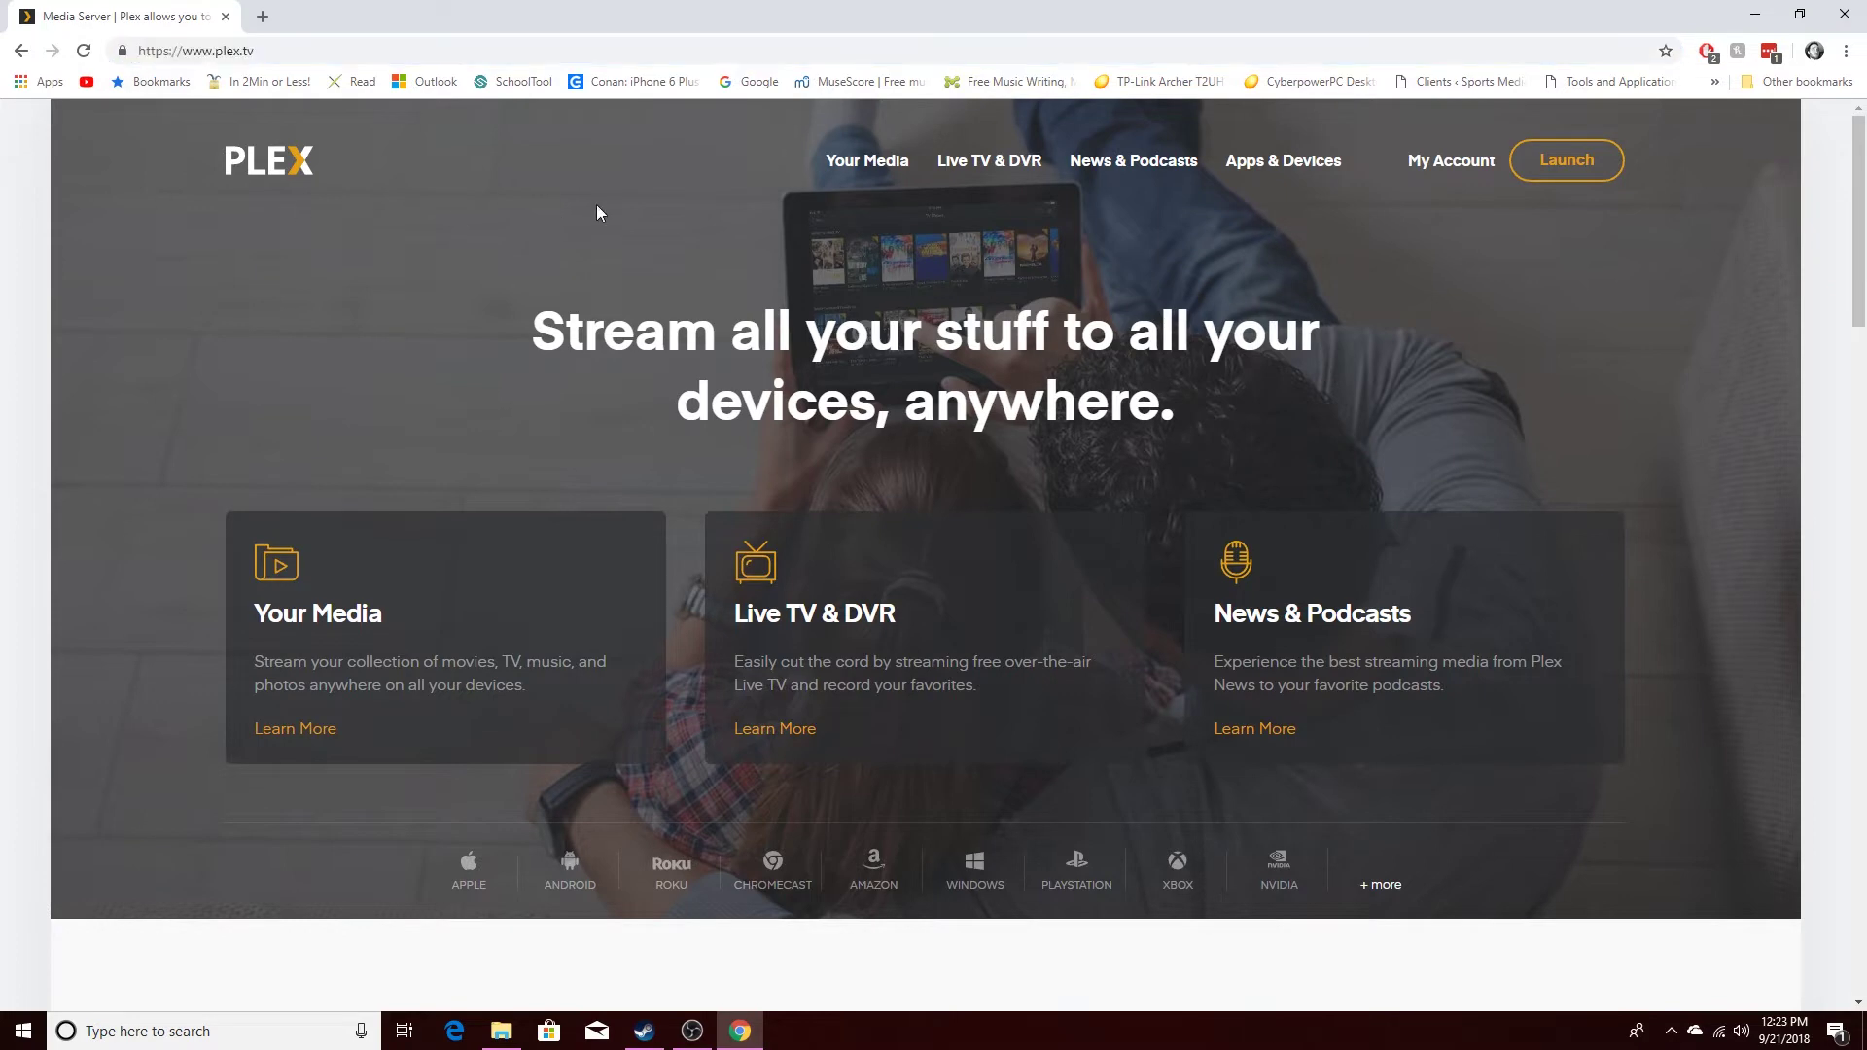
scroll(896, 277, down, 8)
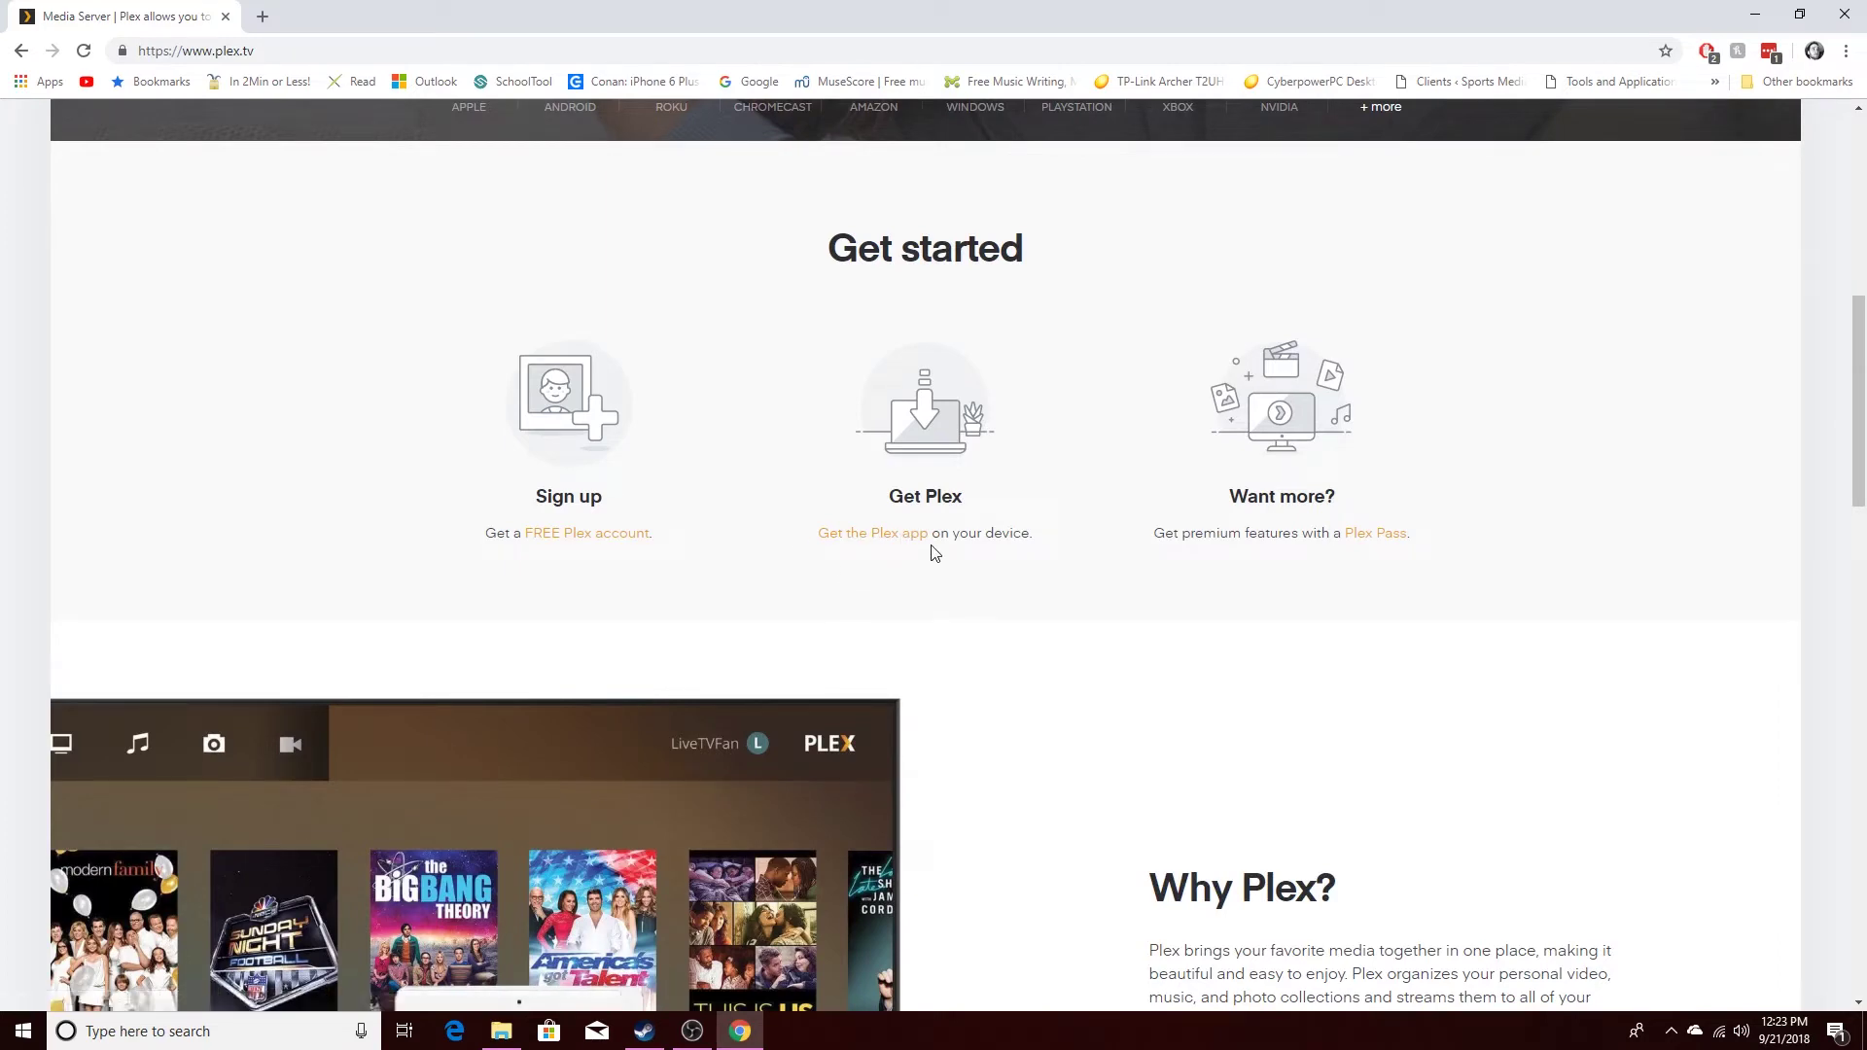
click(892, 546)
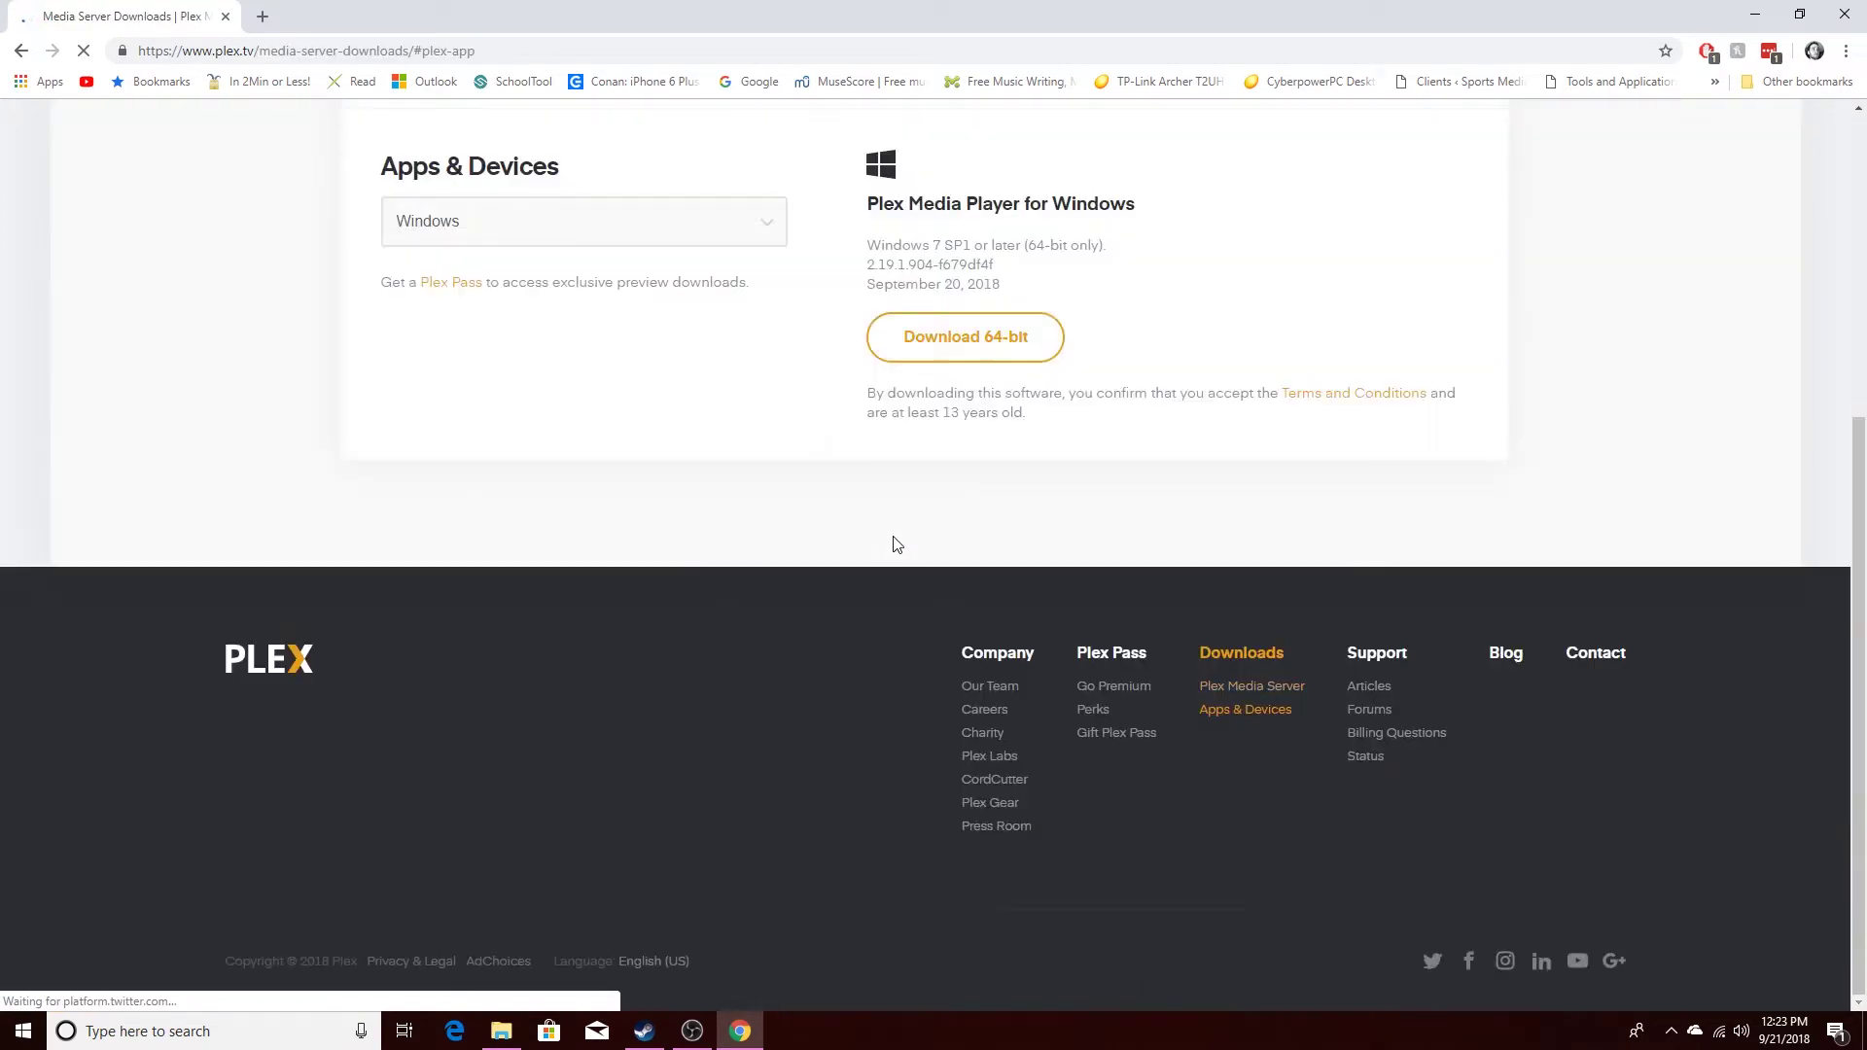
scroll(769, 450, up, 4)
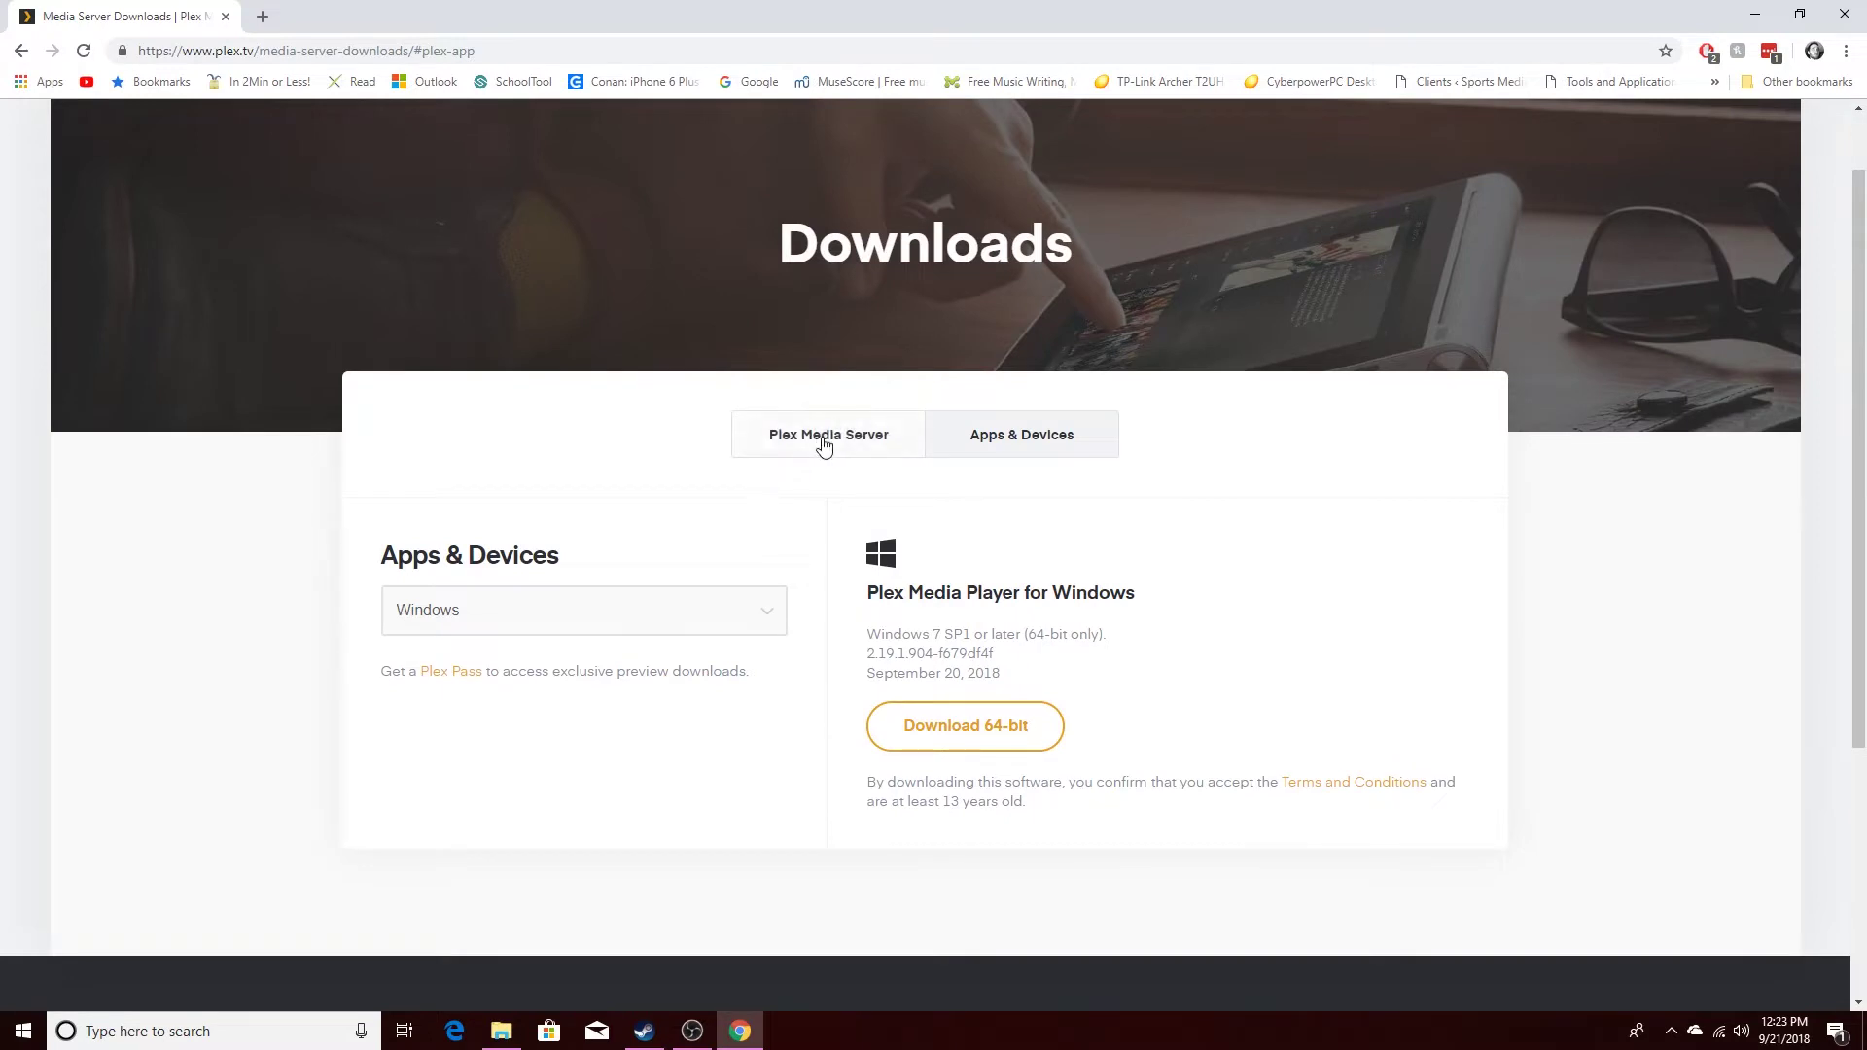
click(832, 435)
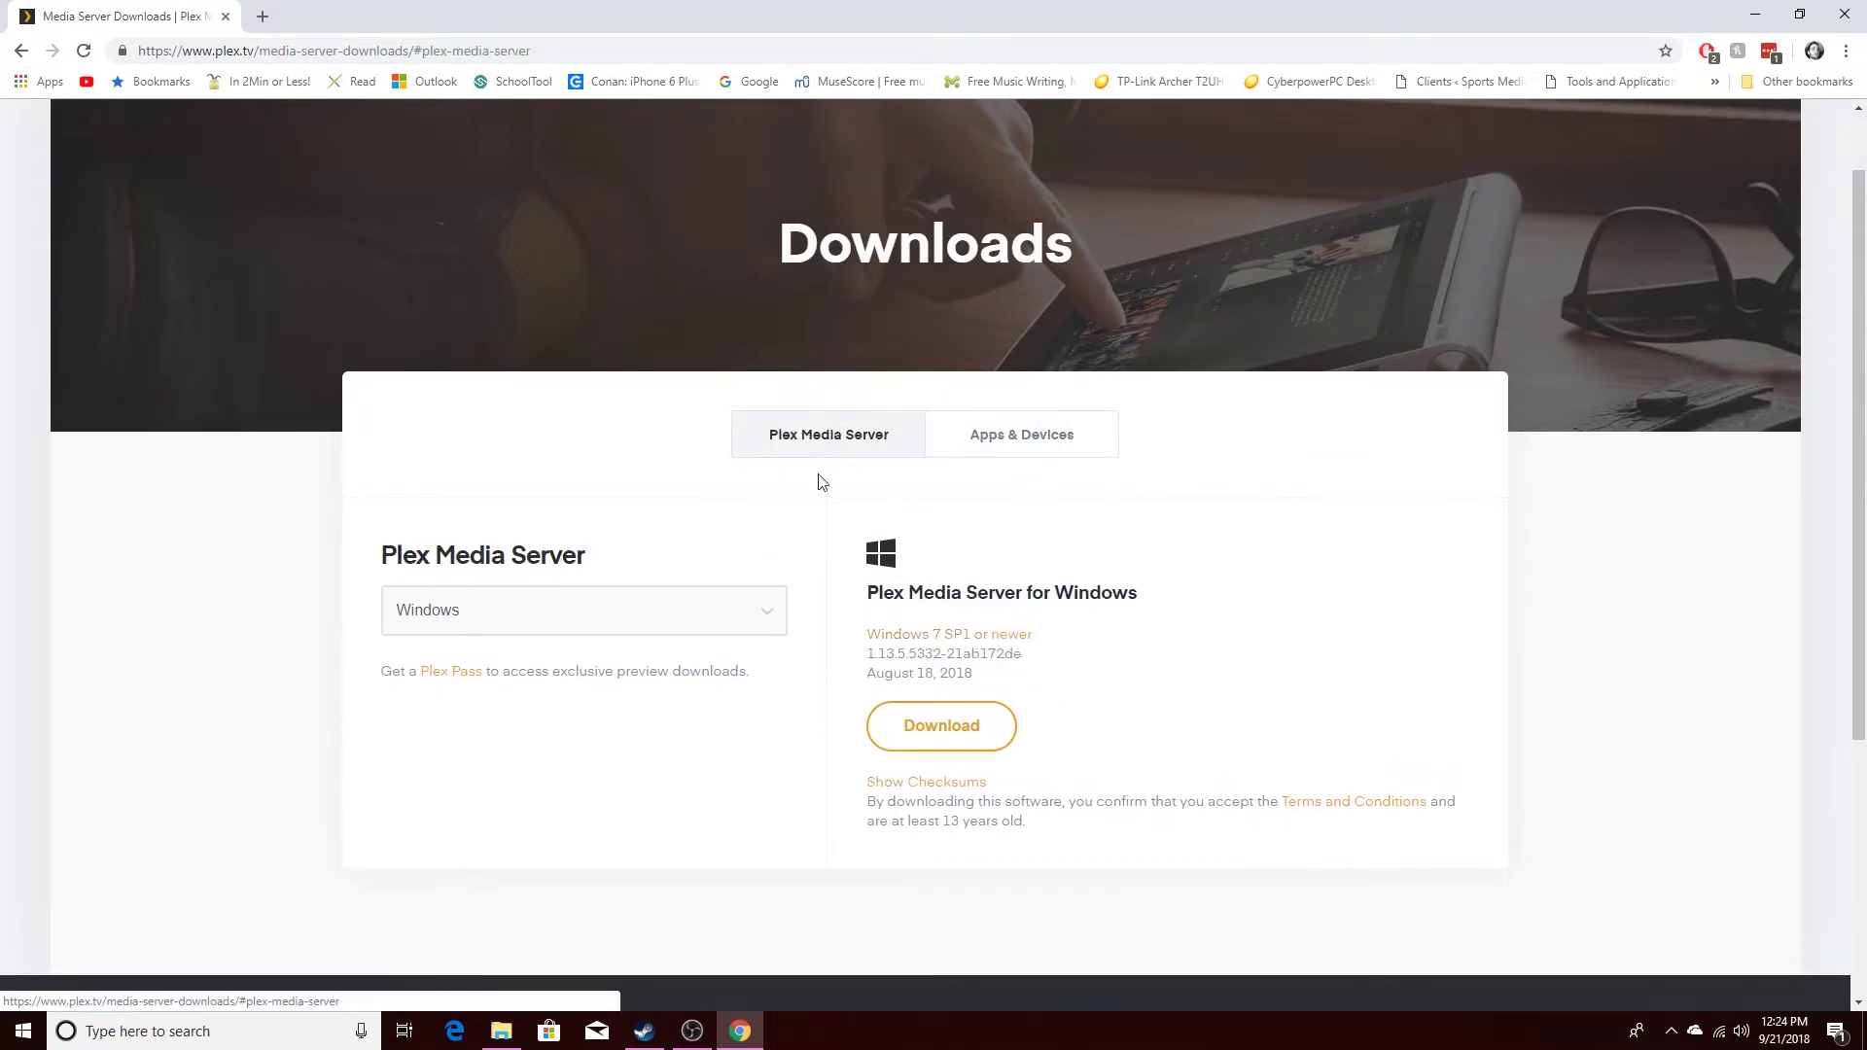
Try out the platform choices for Plex Media Server, including Linux, and return to Windows.
click(609, 618)
click(496, 687)
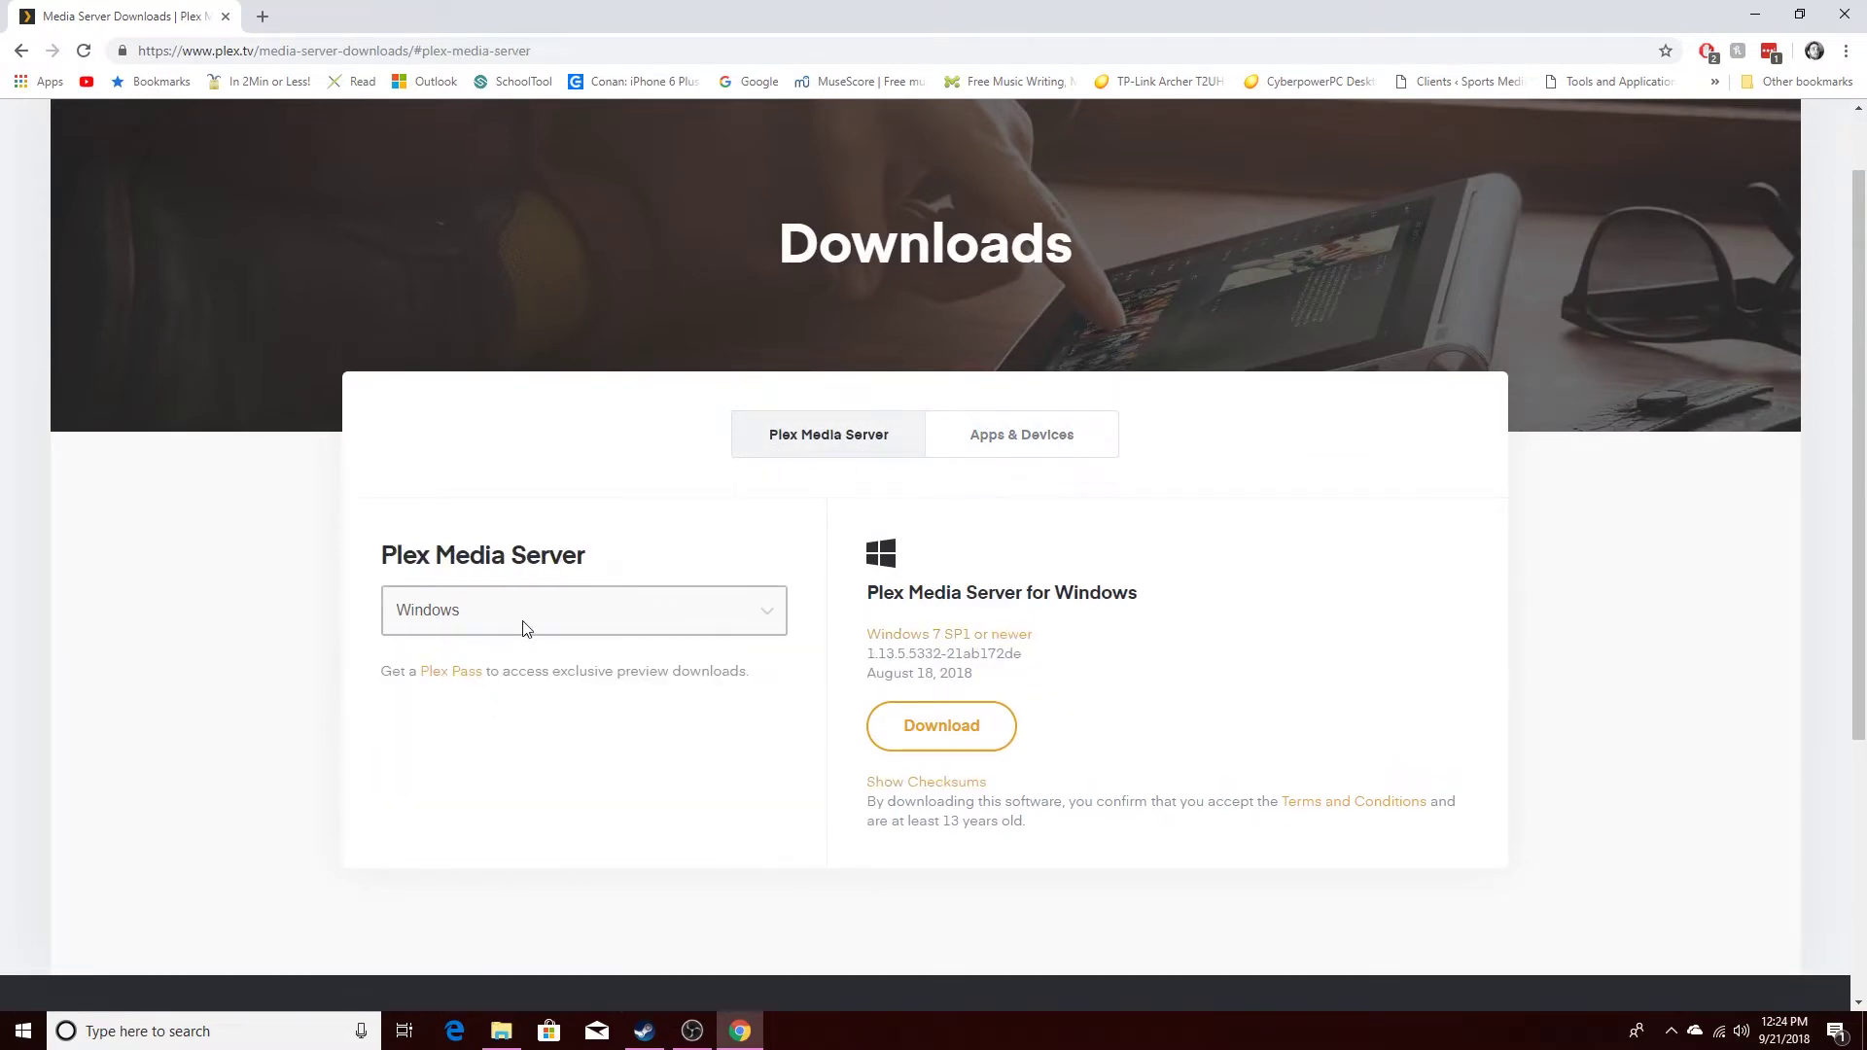
click(525, 626)
click(501, 704)
click(498, 623)
click(482, 720)
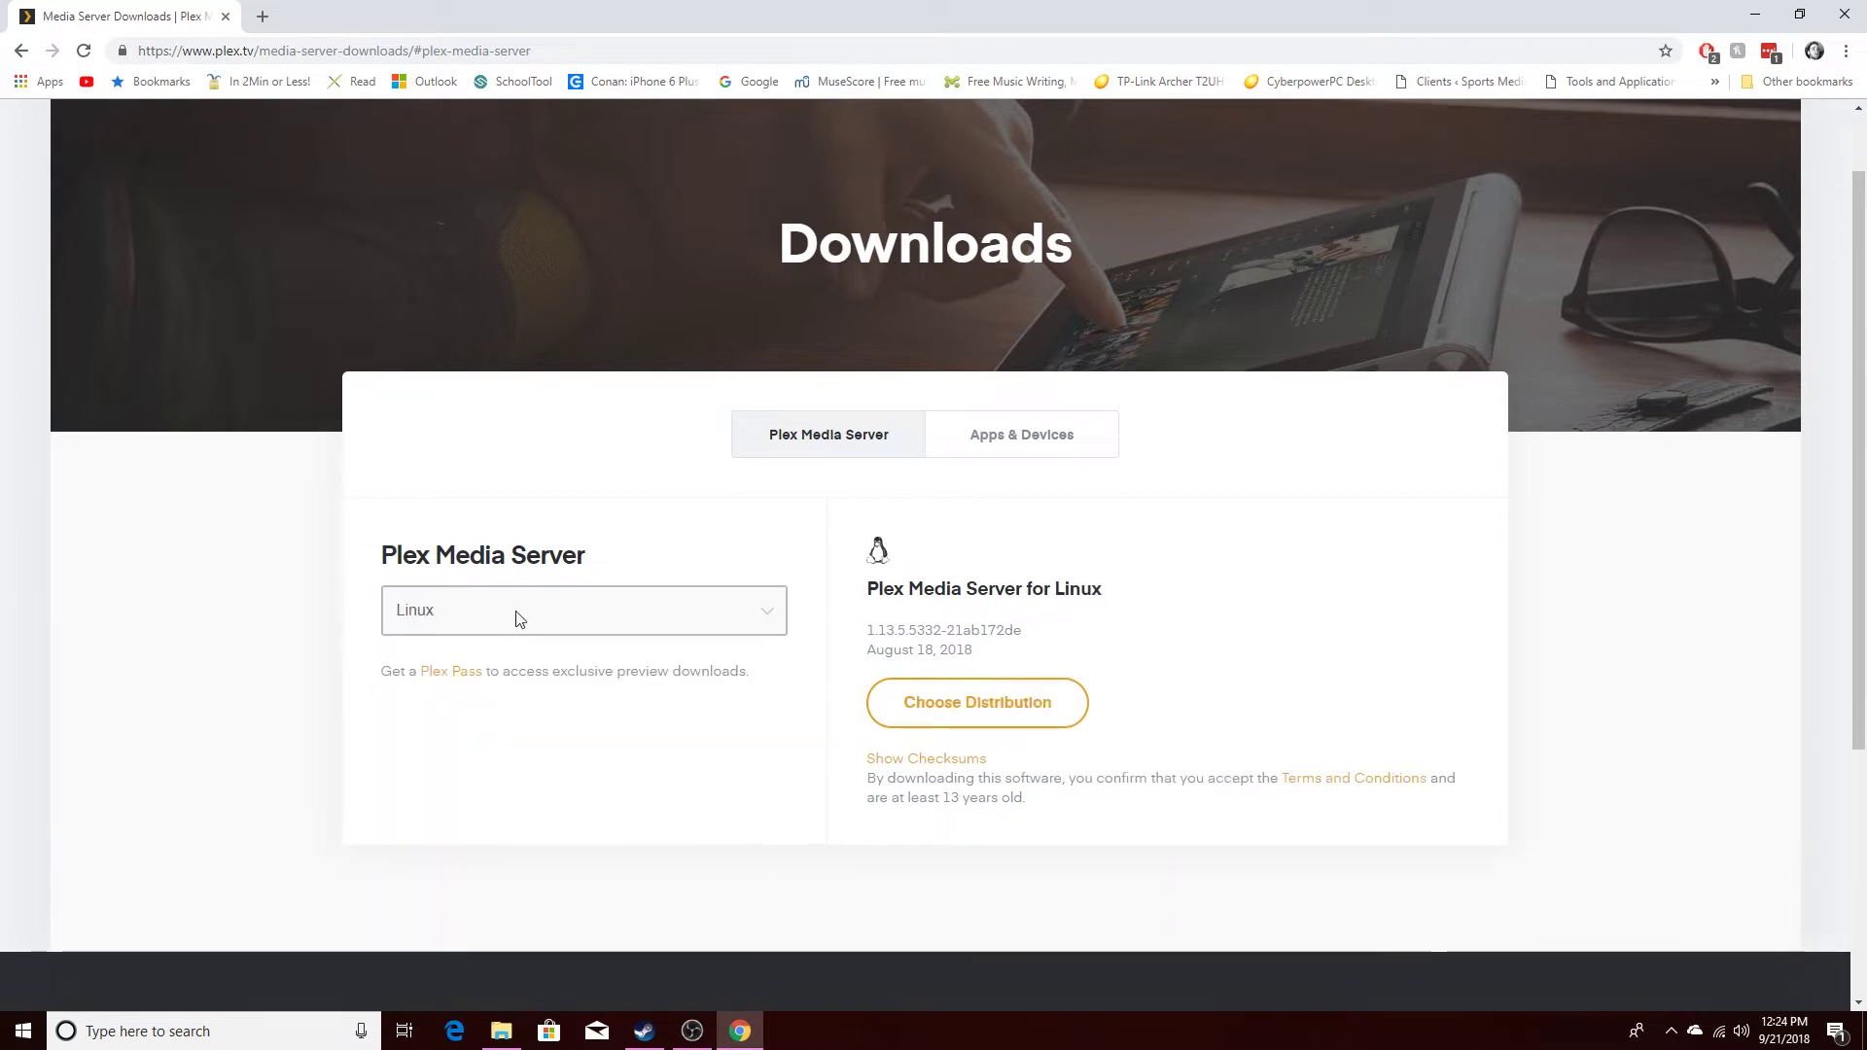
click(517, 617)
click(465, 692)
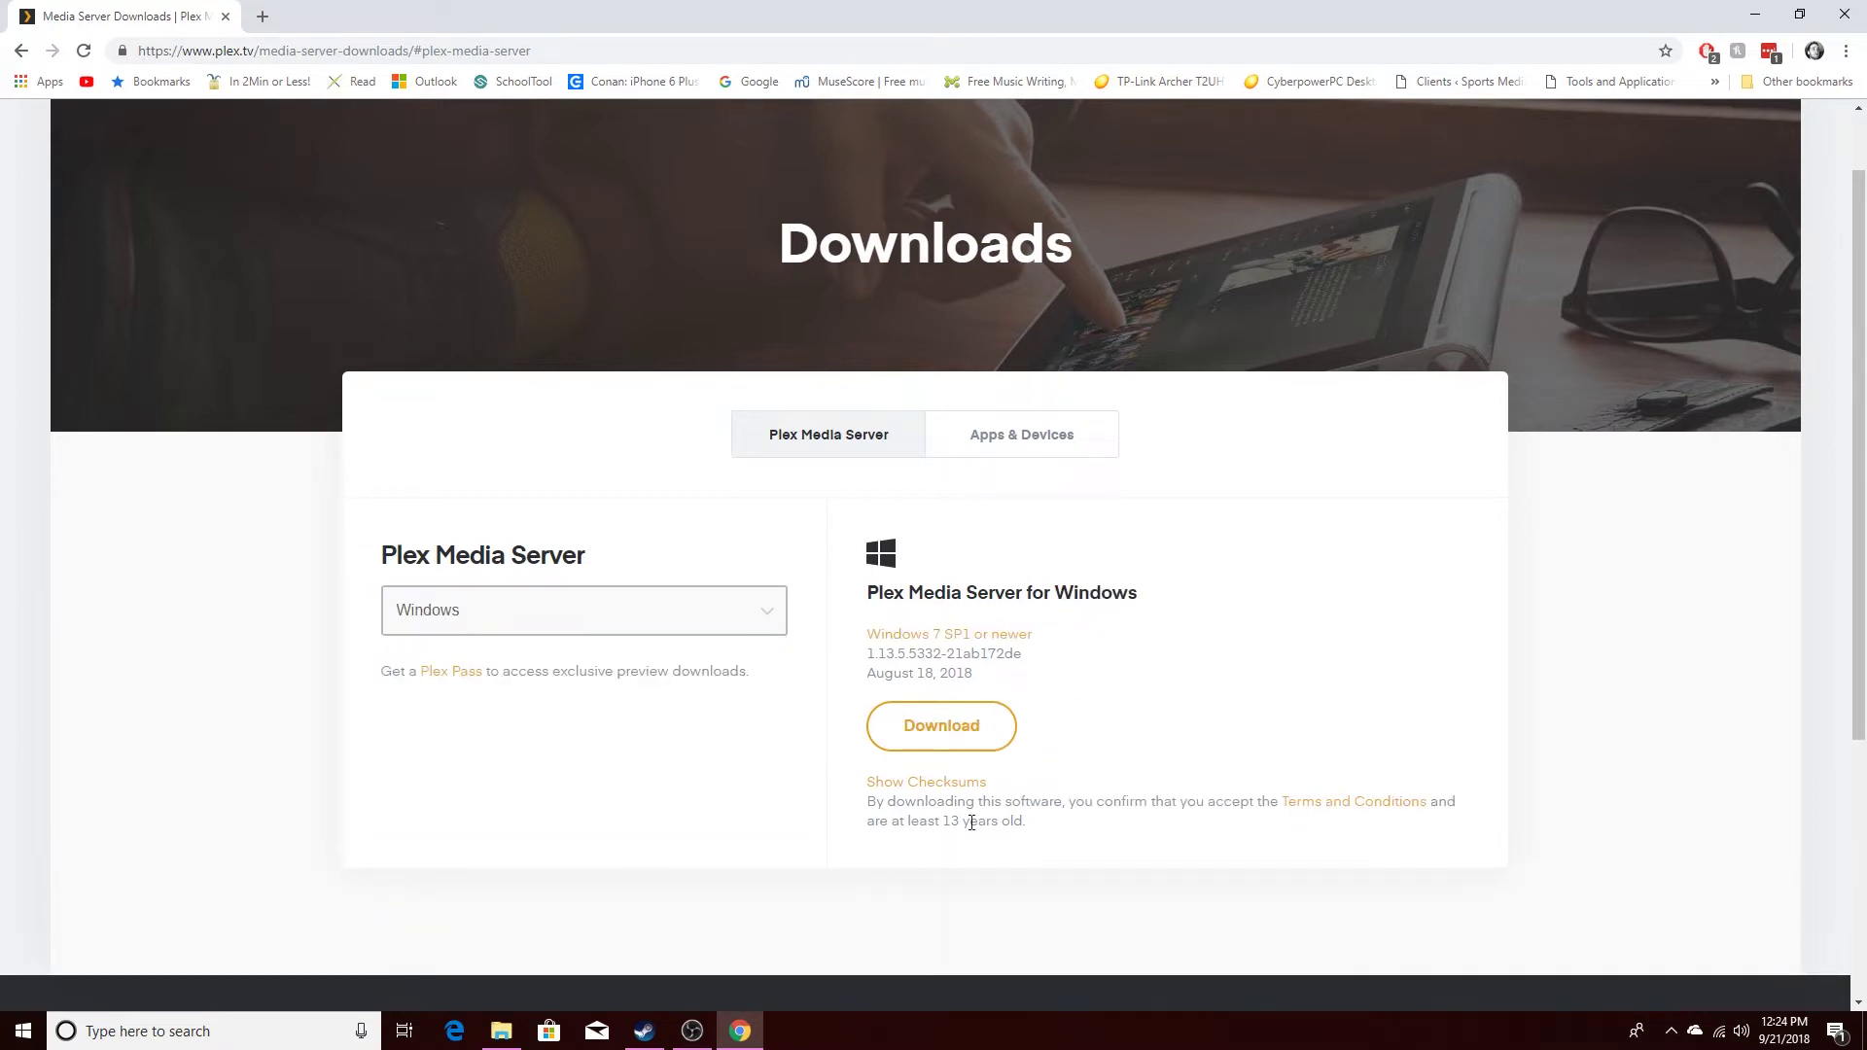
Download Plex Media Server for Windows and install it with the downloaded setup program.
click(958, 740)
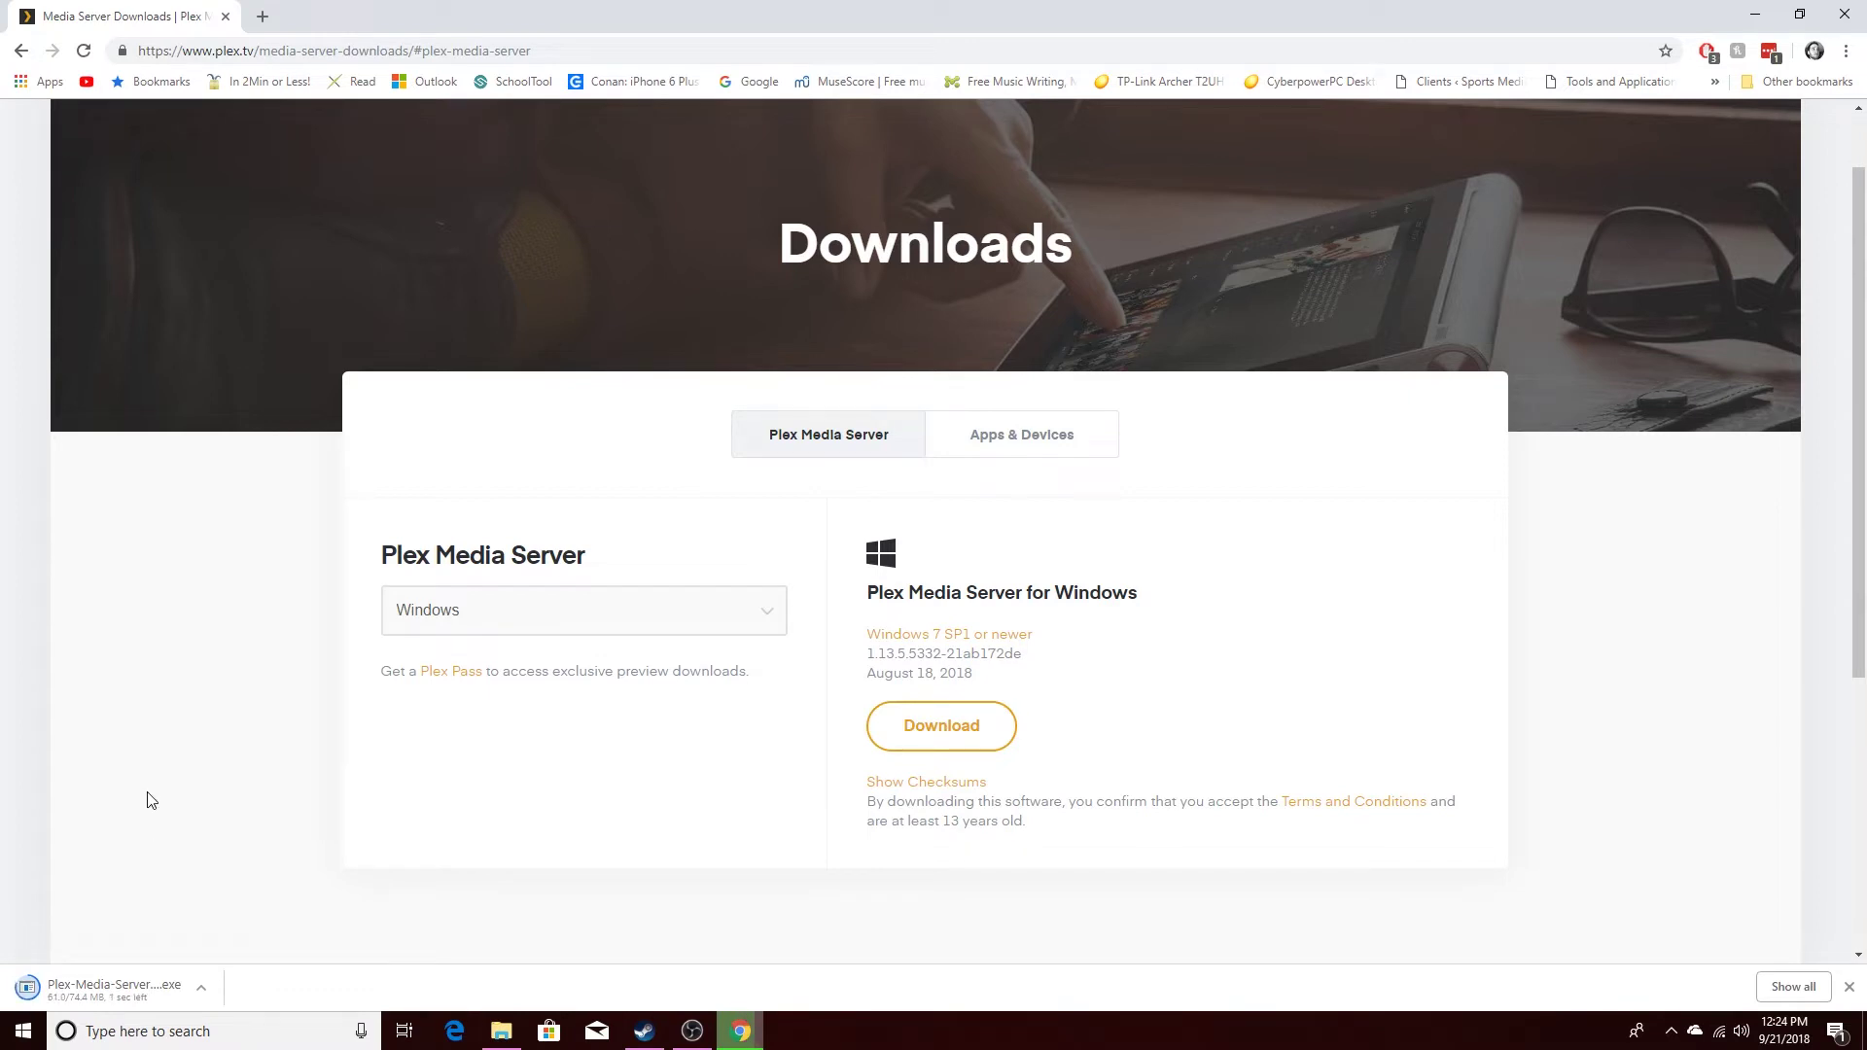
click(109, 990)
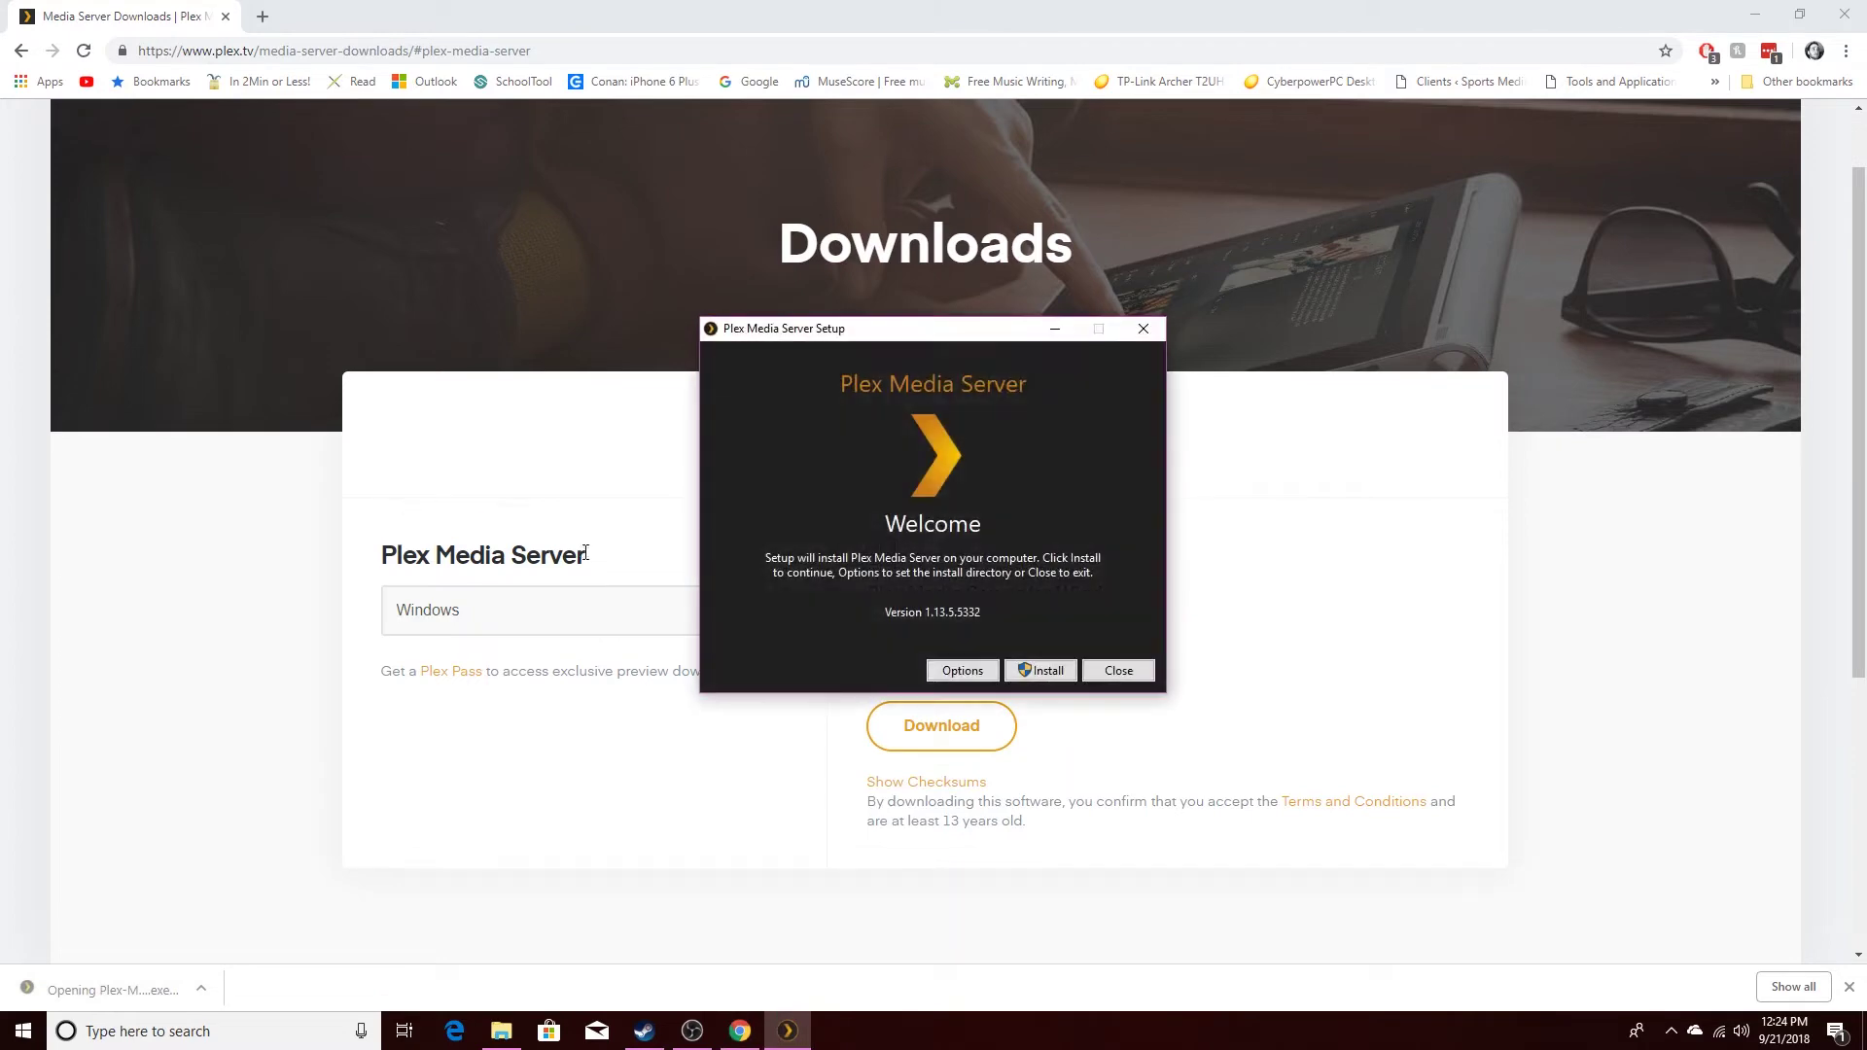
click(968, 670)
click(1039, 671)
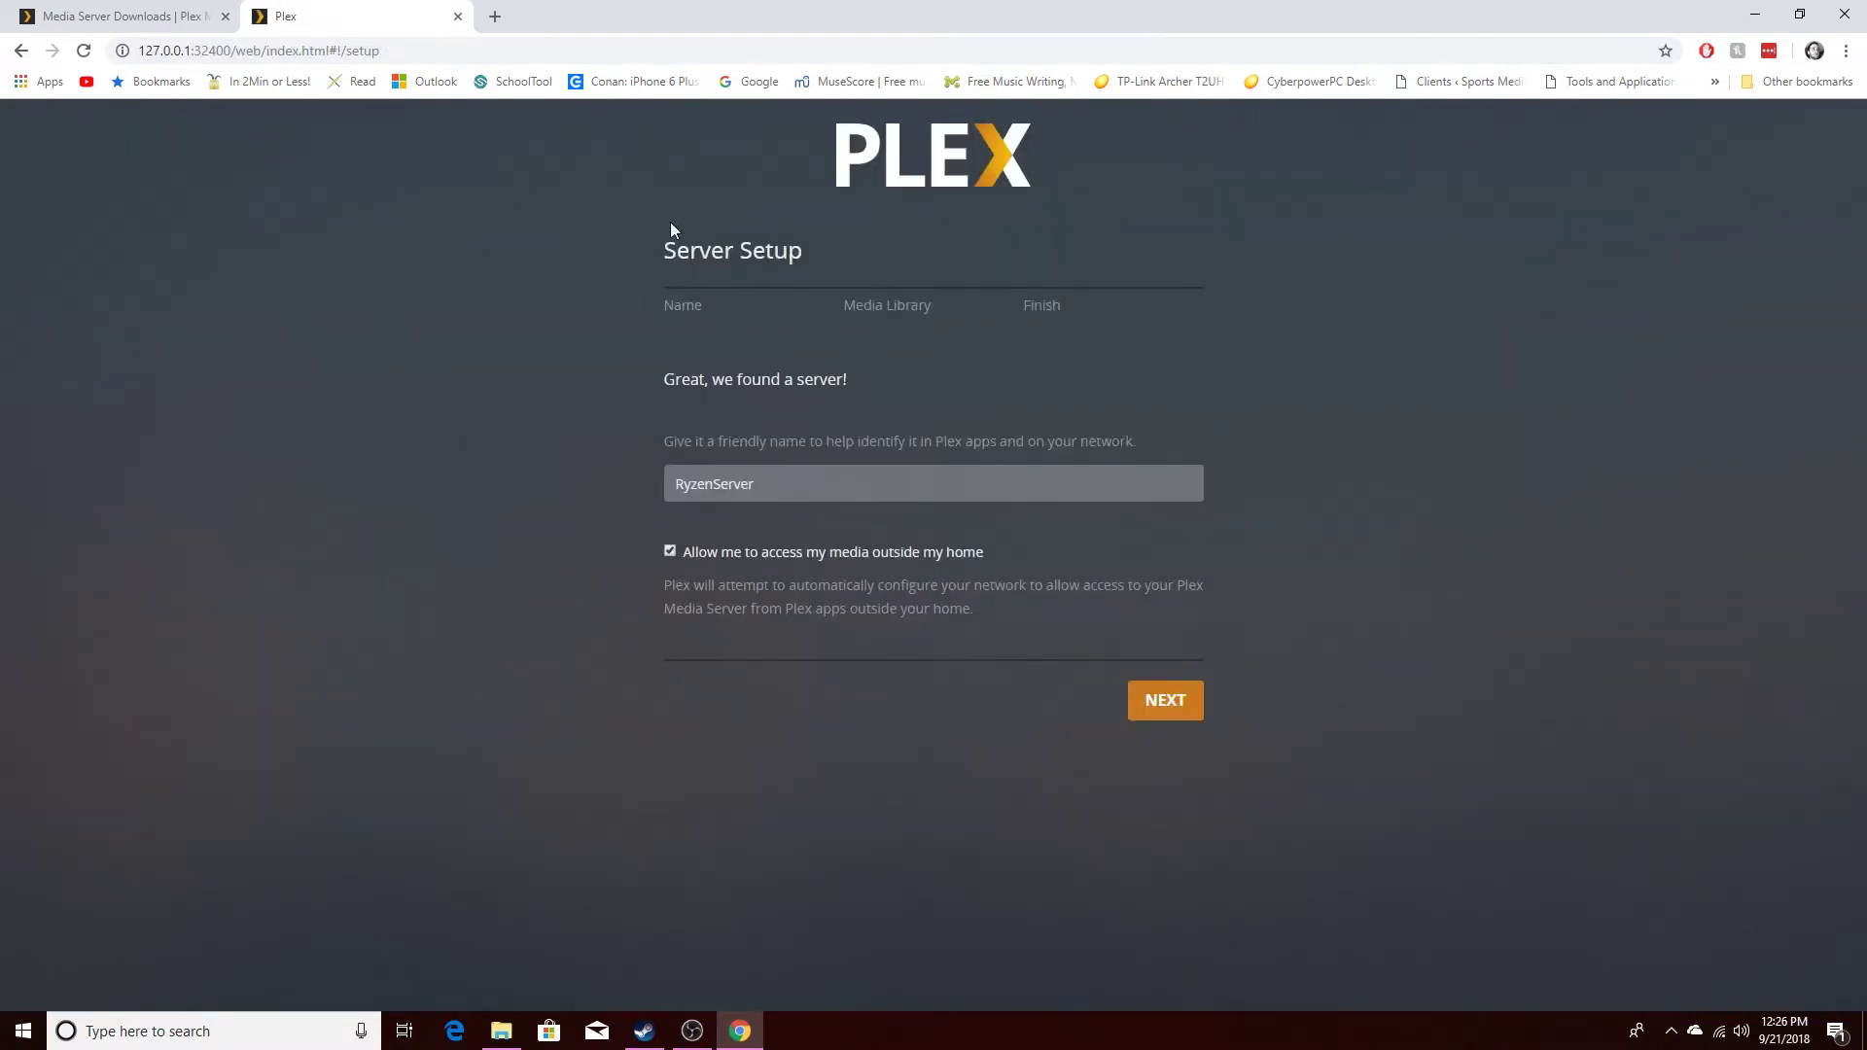
Accept RyzenServer as the server name with media access outside the home allowed, and proceed to the media library setup.
drag(690, 255, 825, 258)
click(807, 424)
click(776, 489)
click(813, 535)
click(1154, 707)
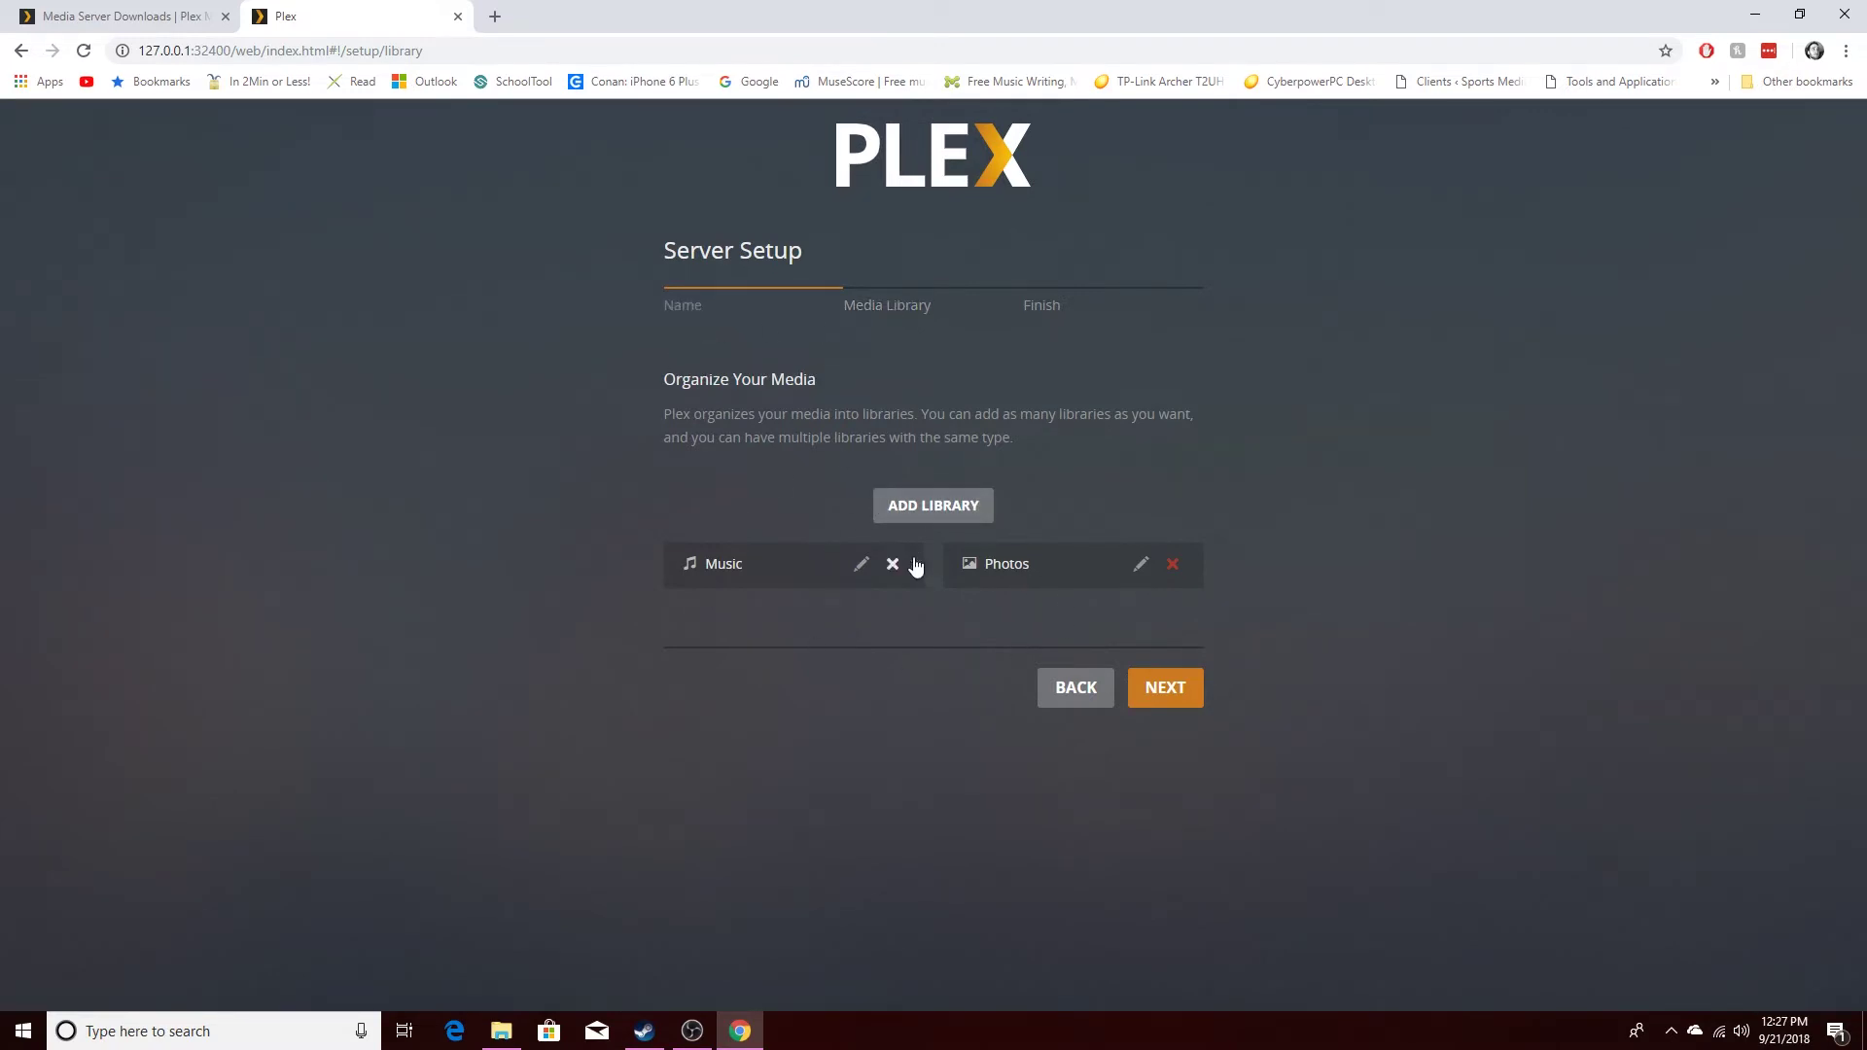
Delete the default Photos and Music libraries from the server setup.
click(1172, 565)
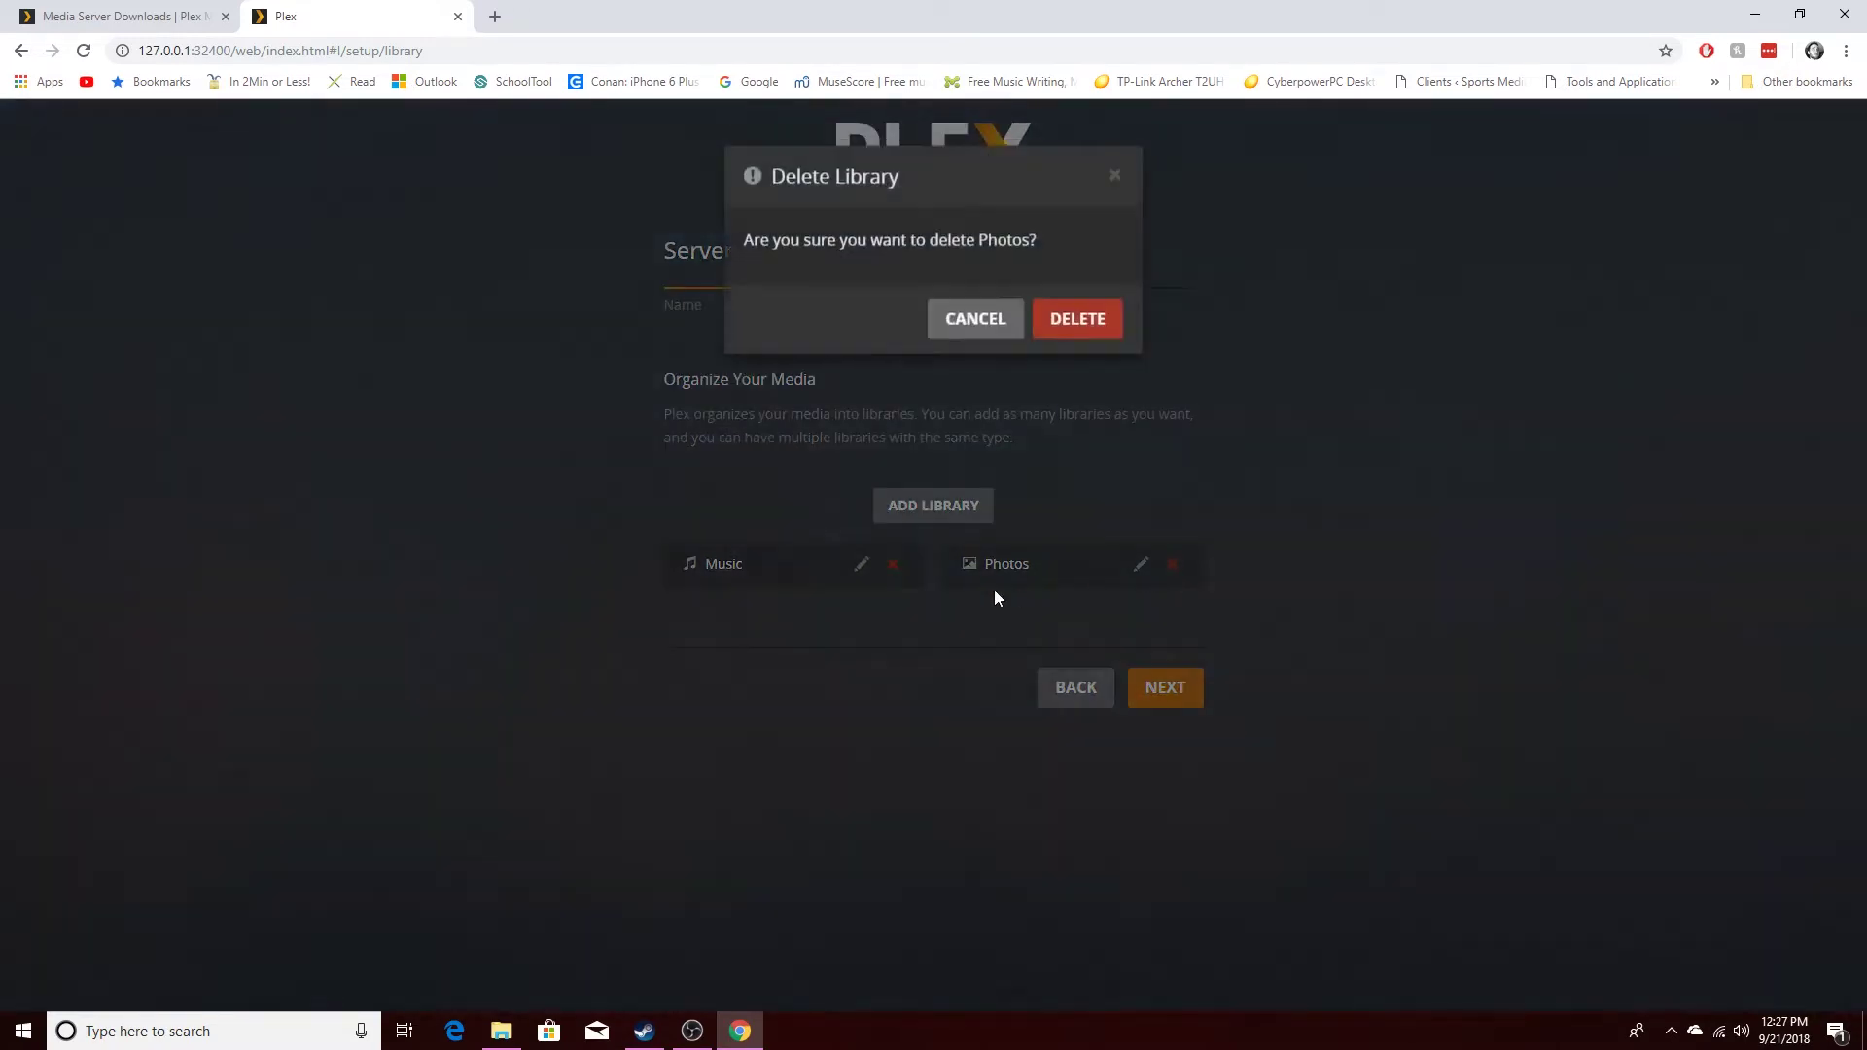
click(1070, 345)
click(1045, 385)
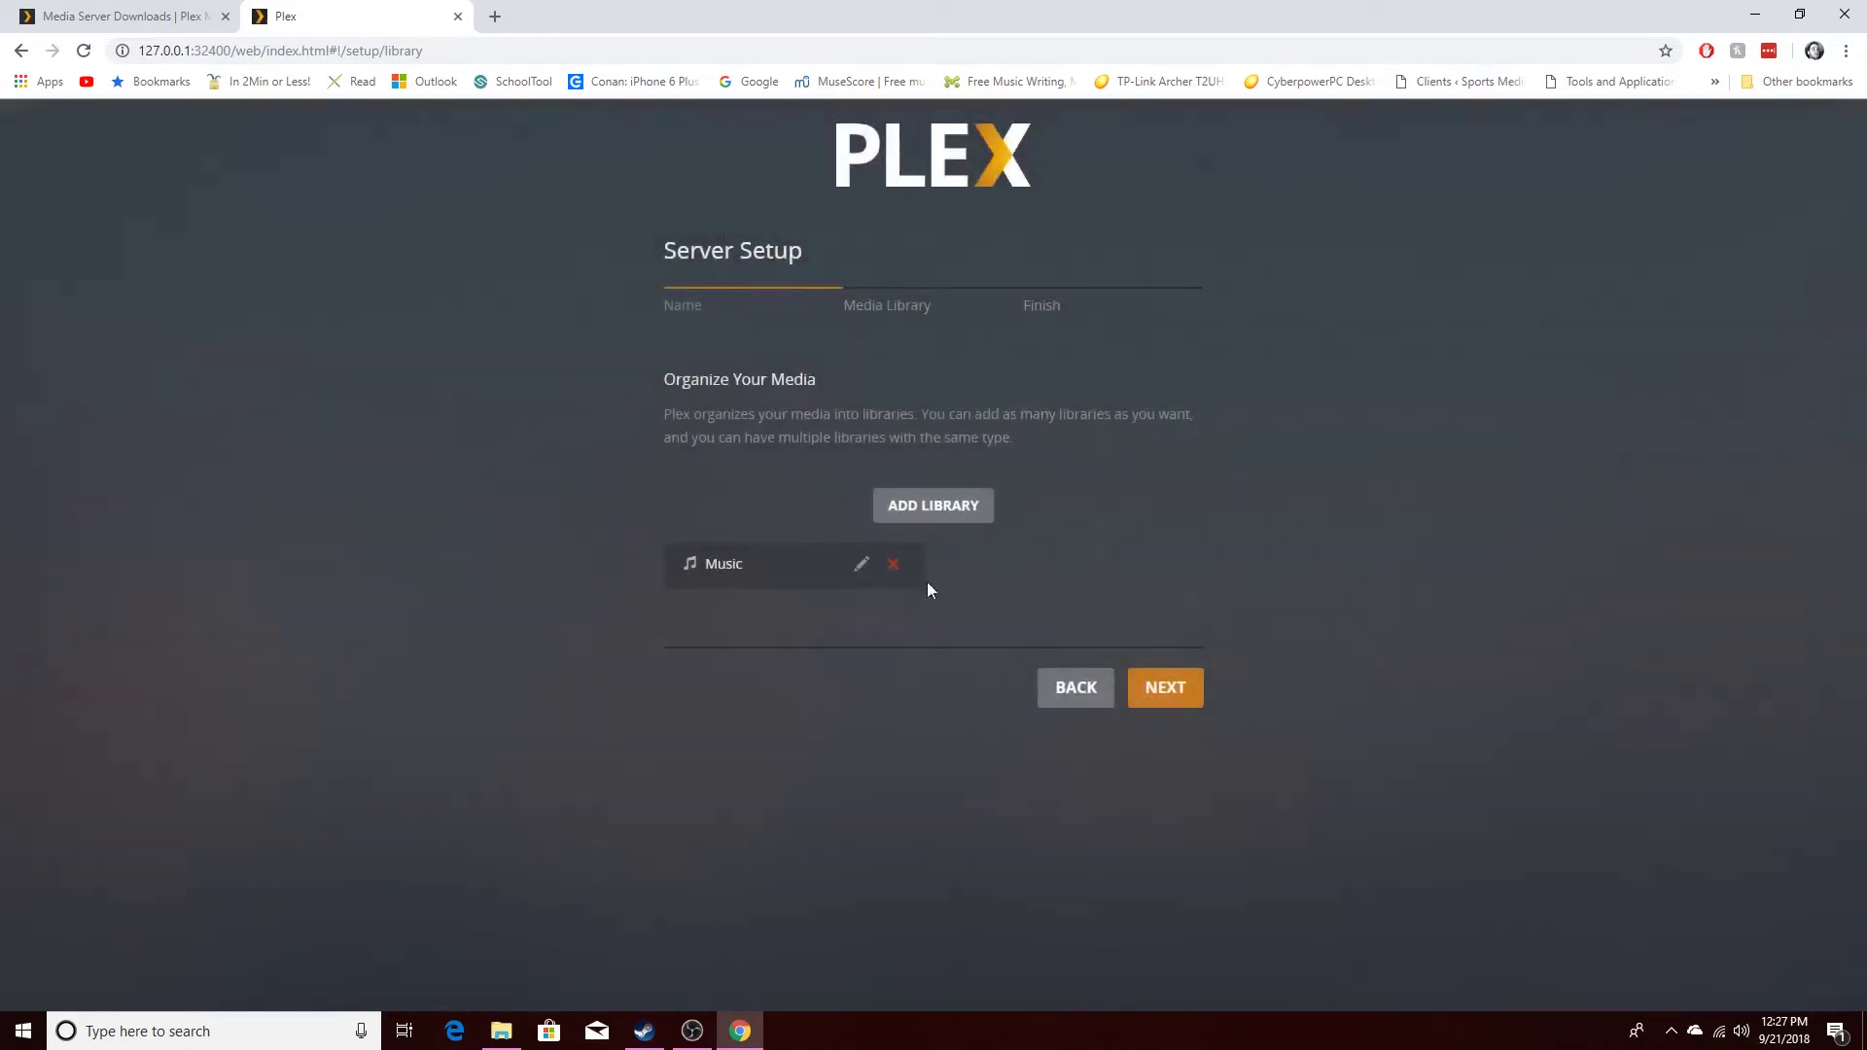
click(893, 565)
click(1074, 339)
click(1068, 370)
click(1182, 627)
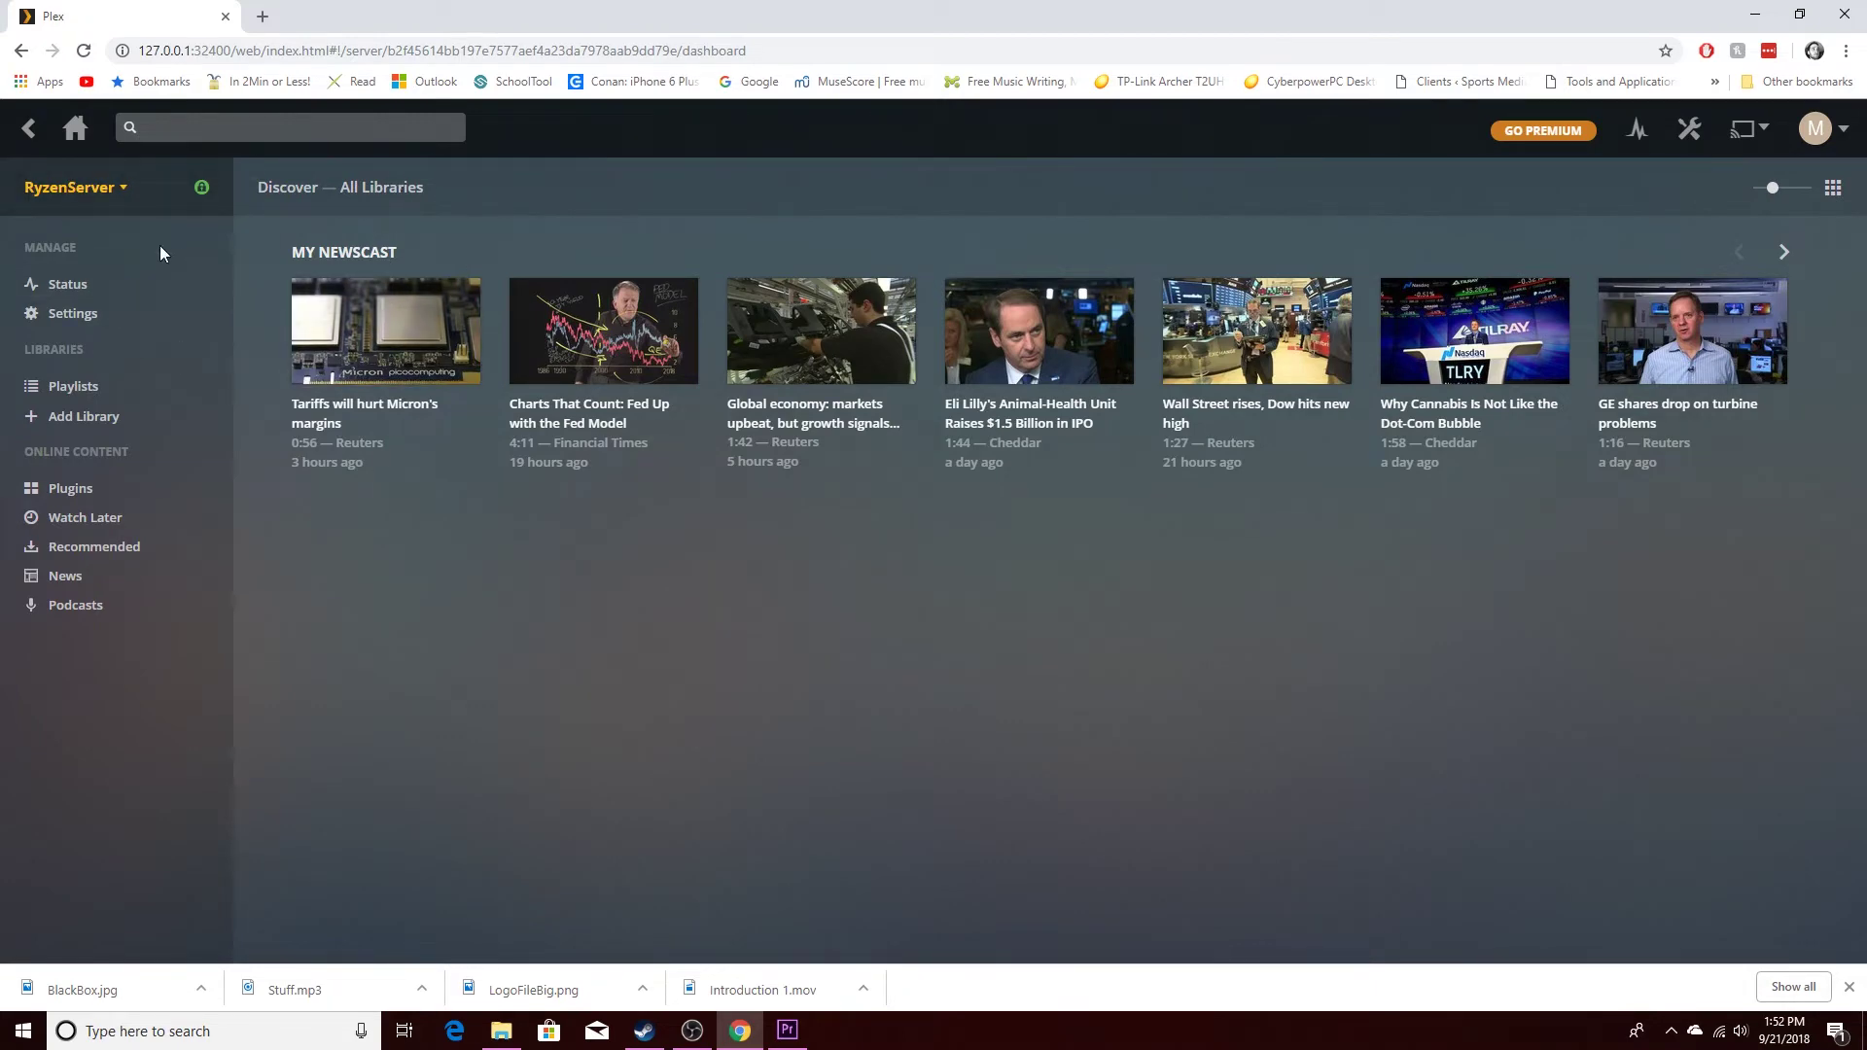
Start a new library of type TV Shows and name it TV.
click(52, 424)
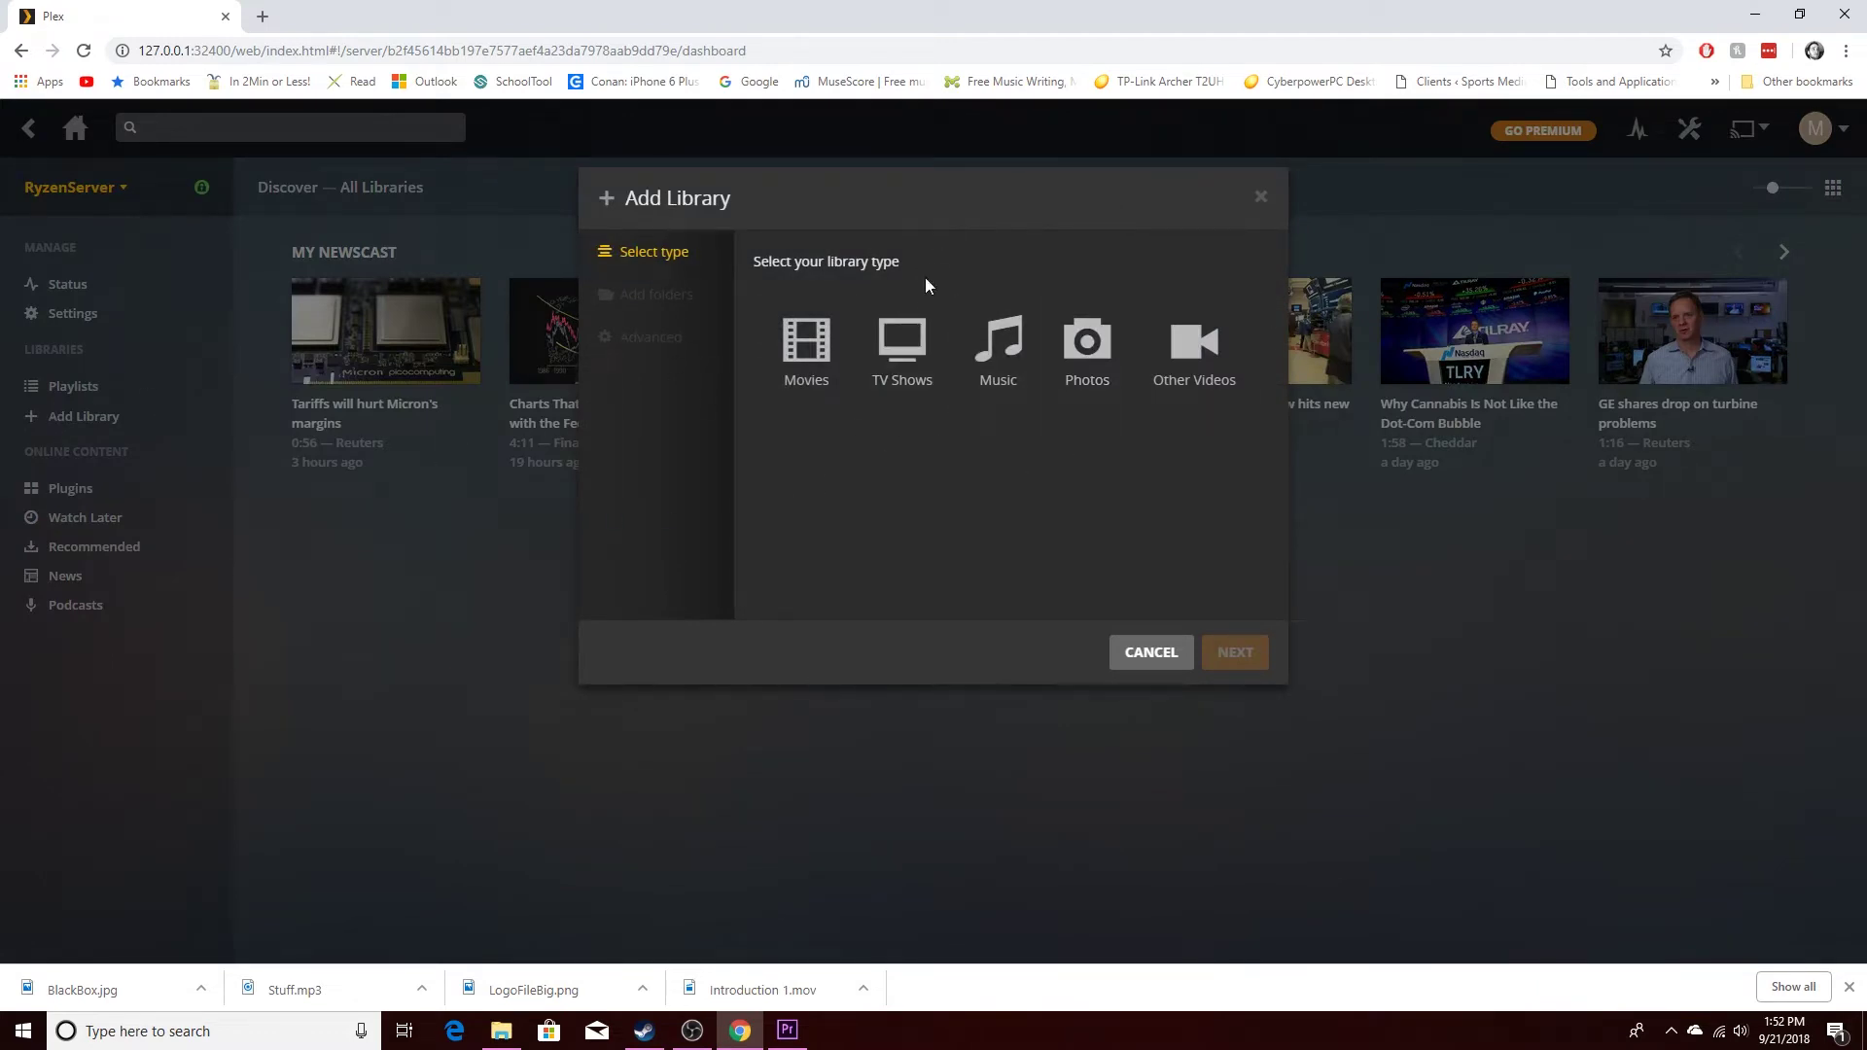
click(902, 351)
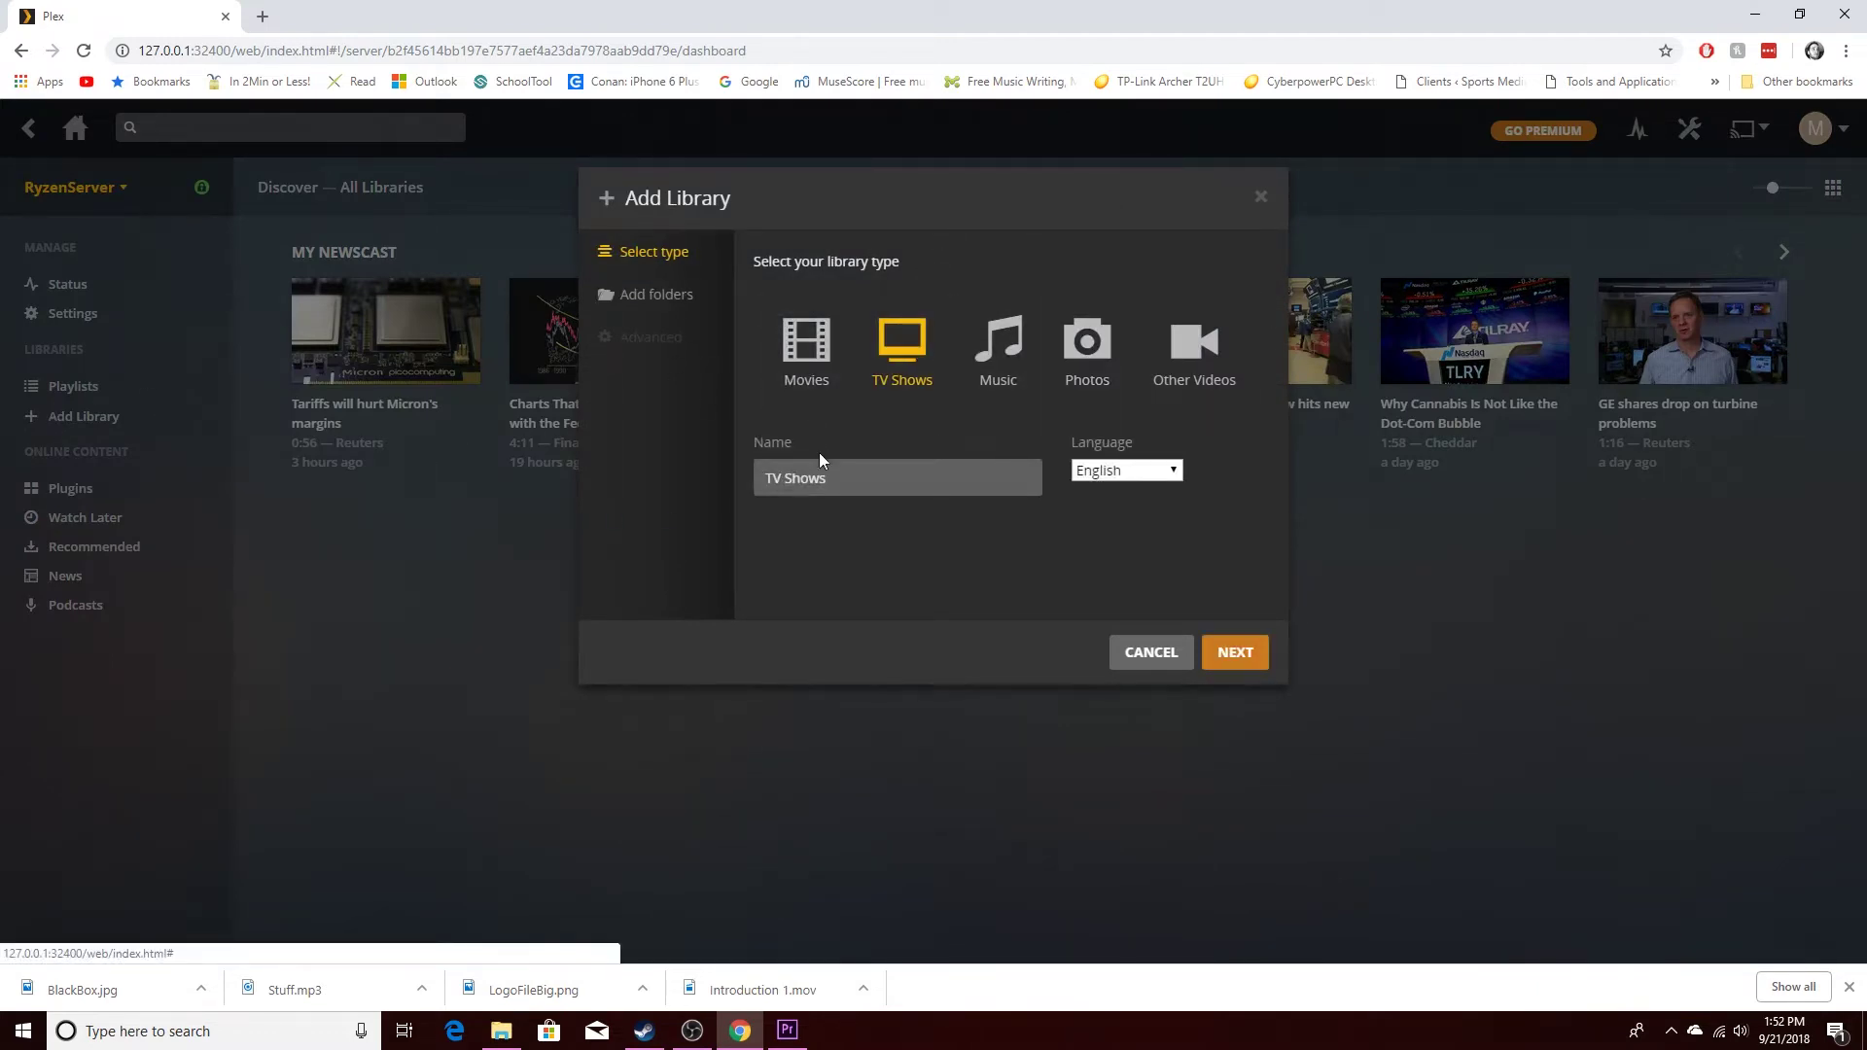
drag(881, 482, 698, 498)
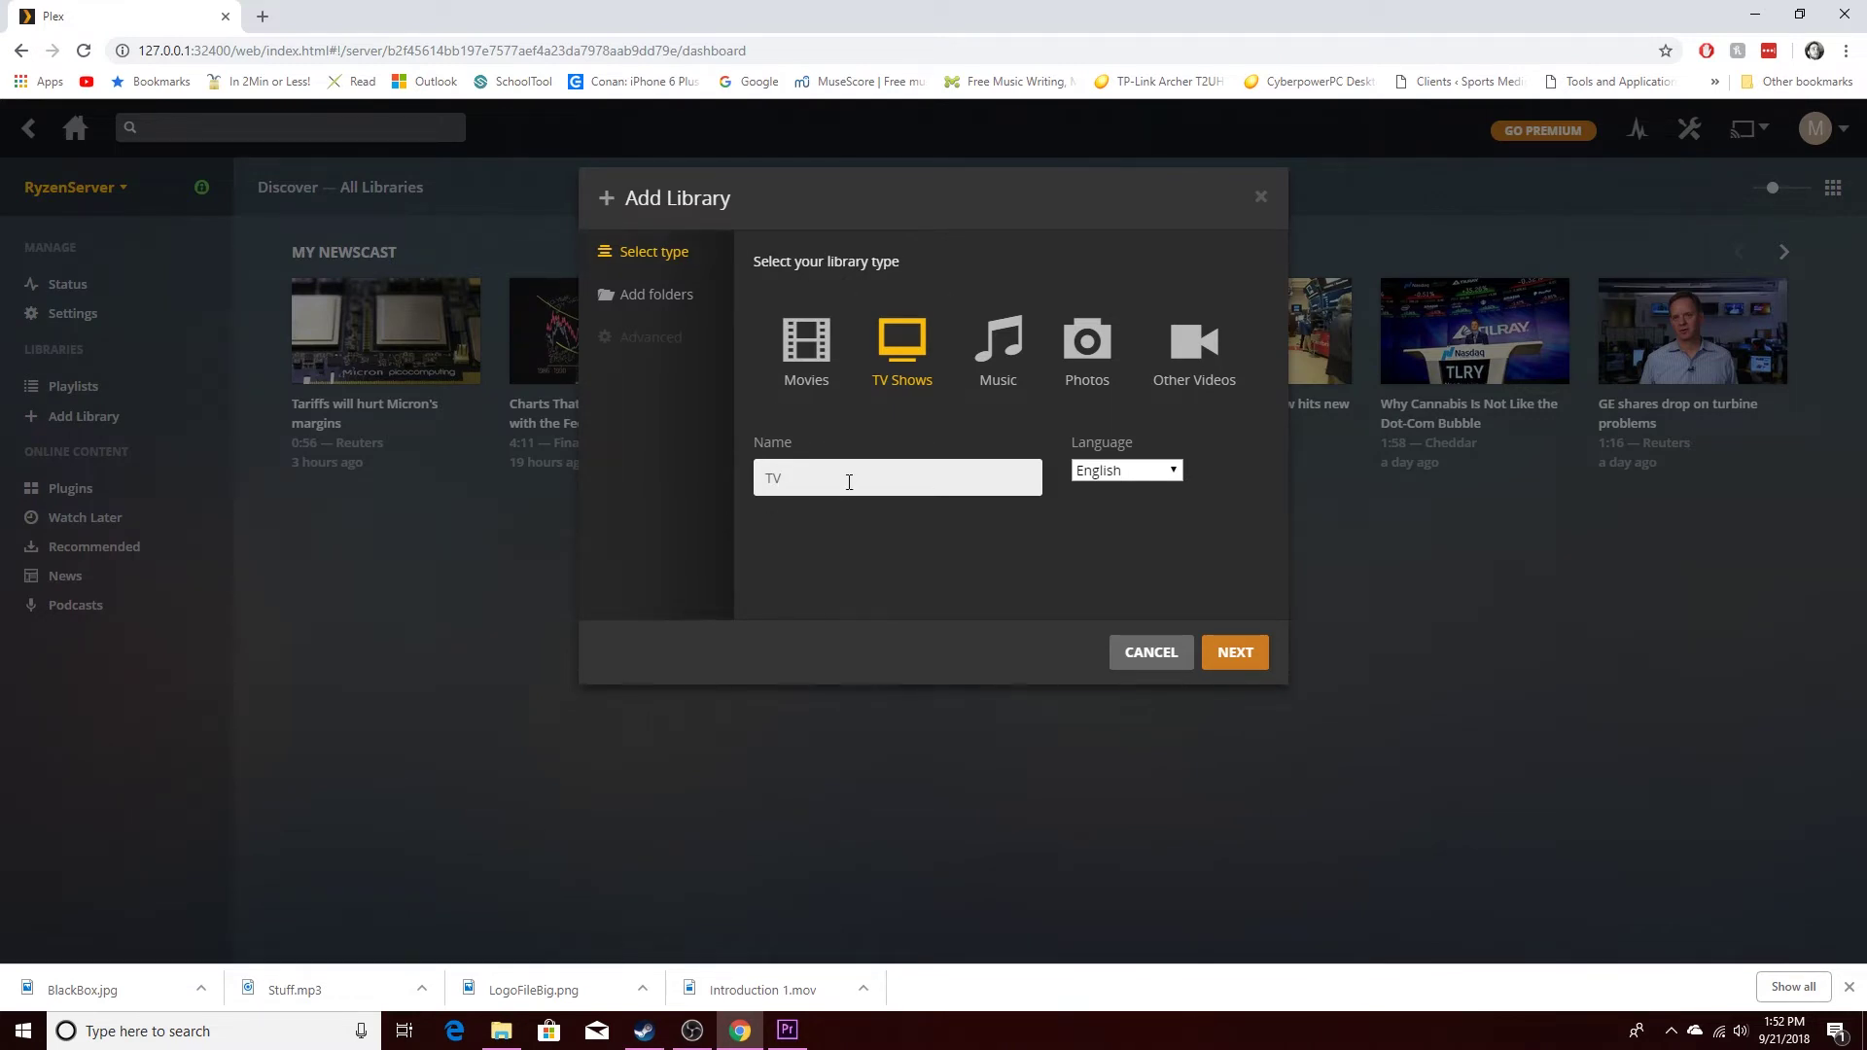
click(1234, 655)
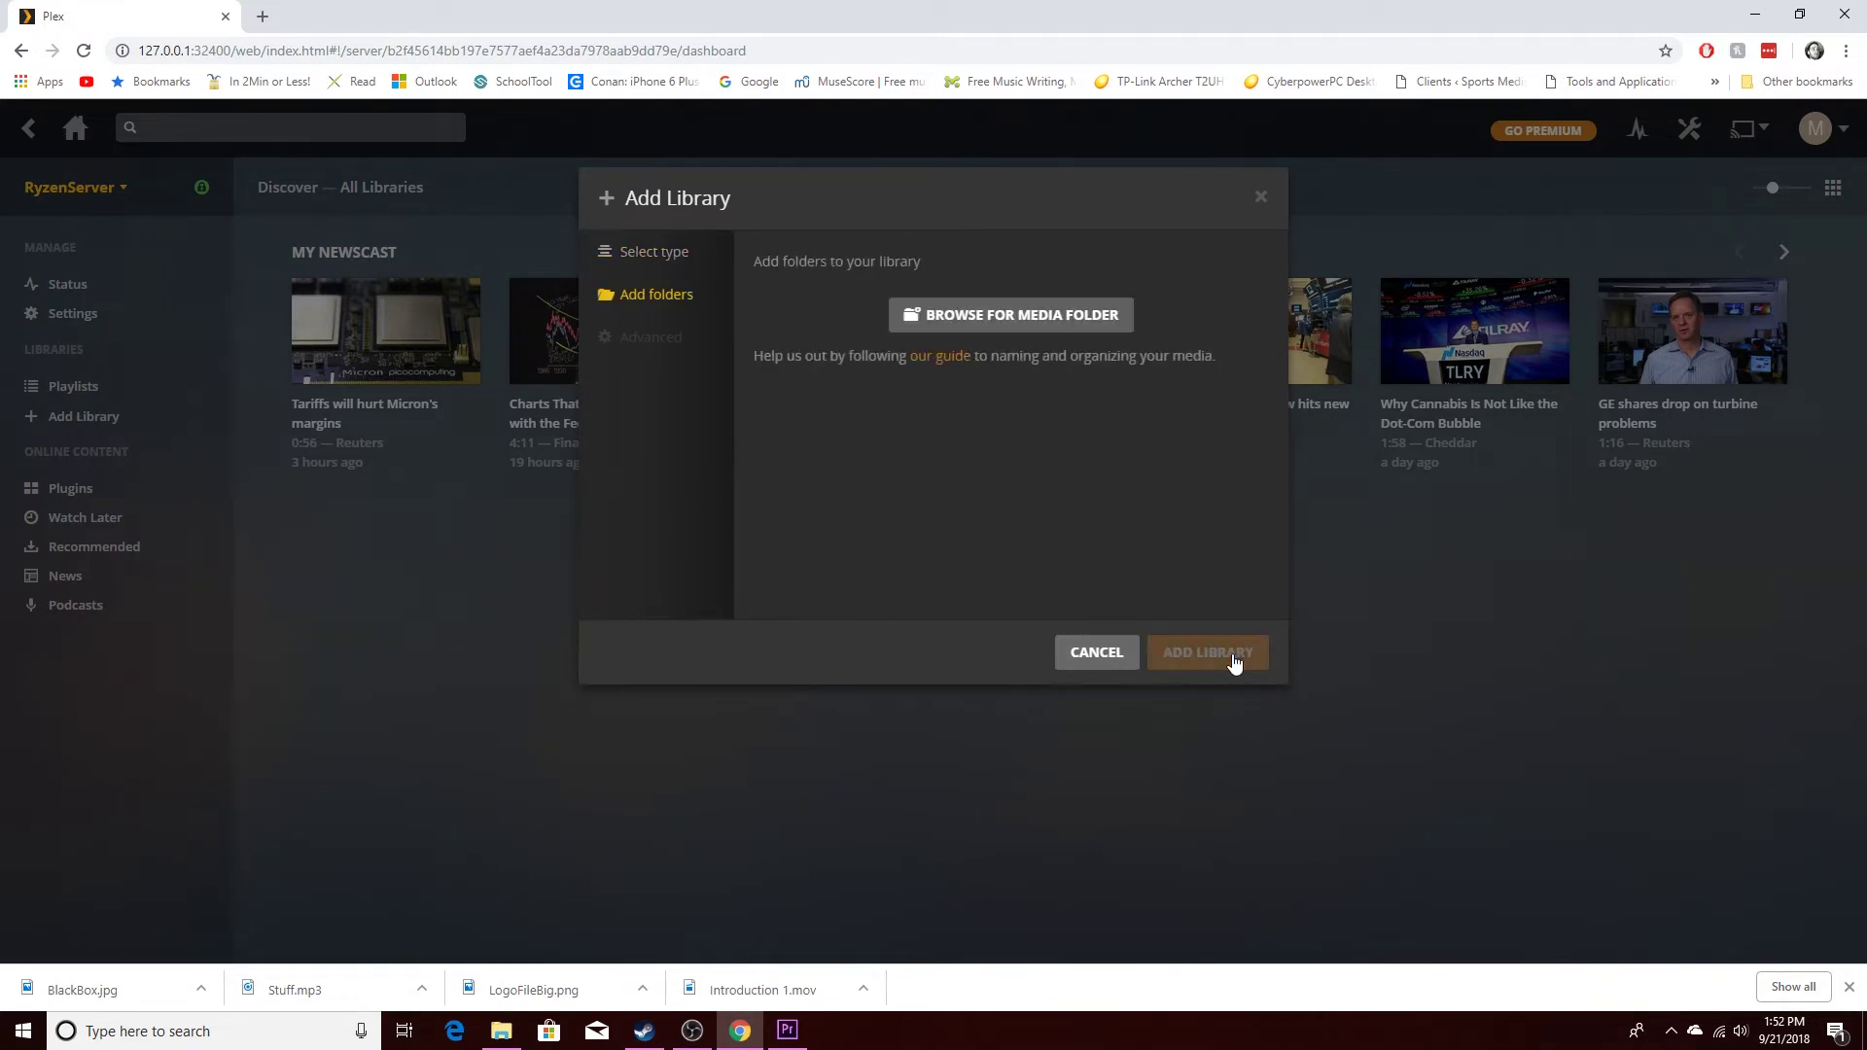
Add the TV folder inside the C: drive's user Videos folder as media source and create the library.
click(1053, 324)
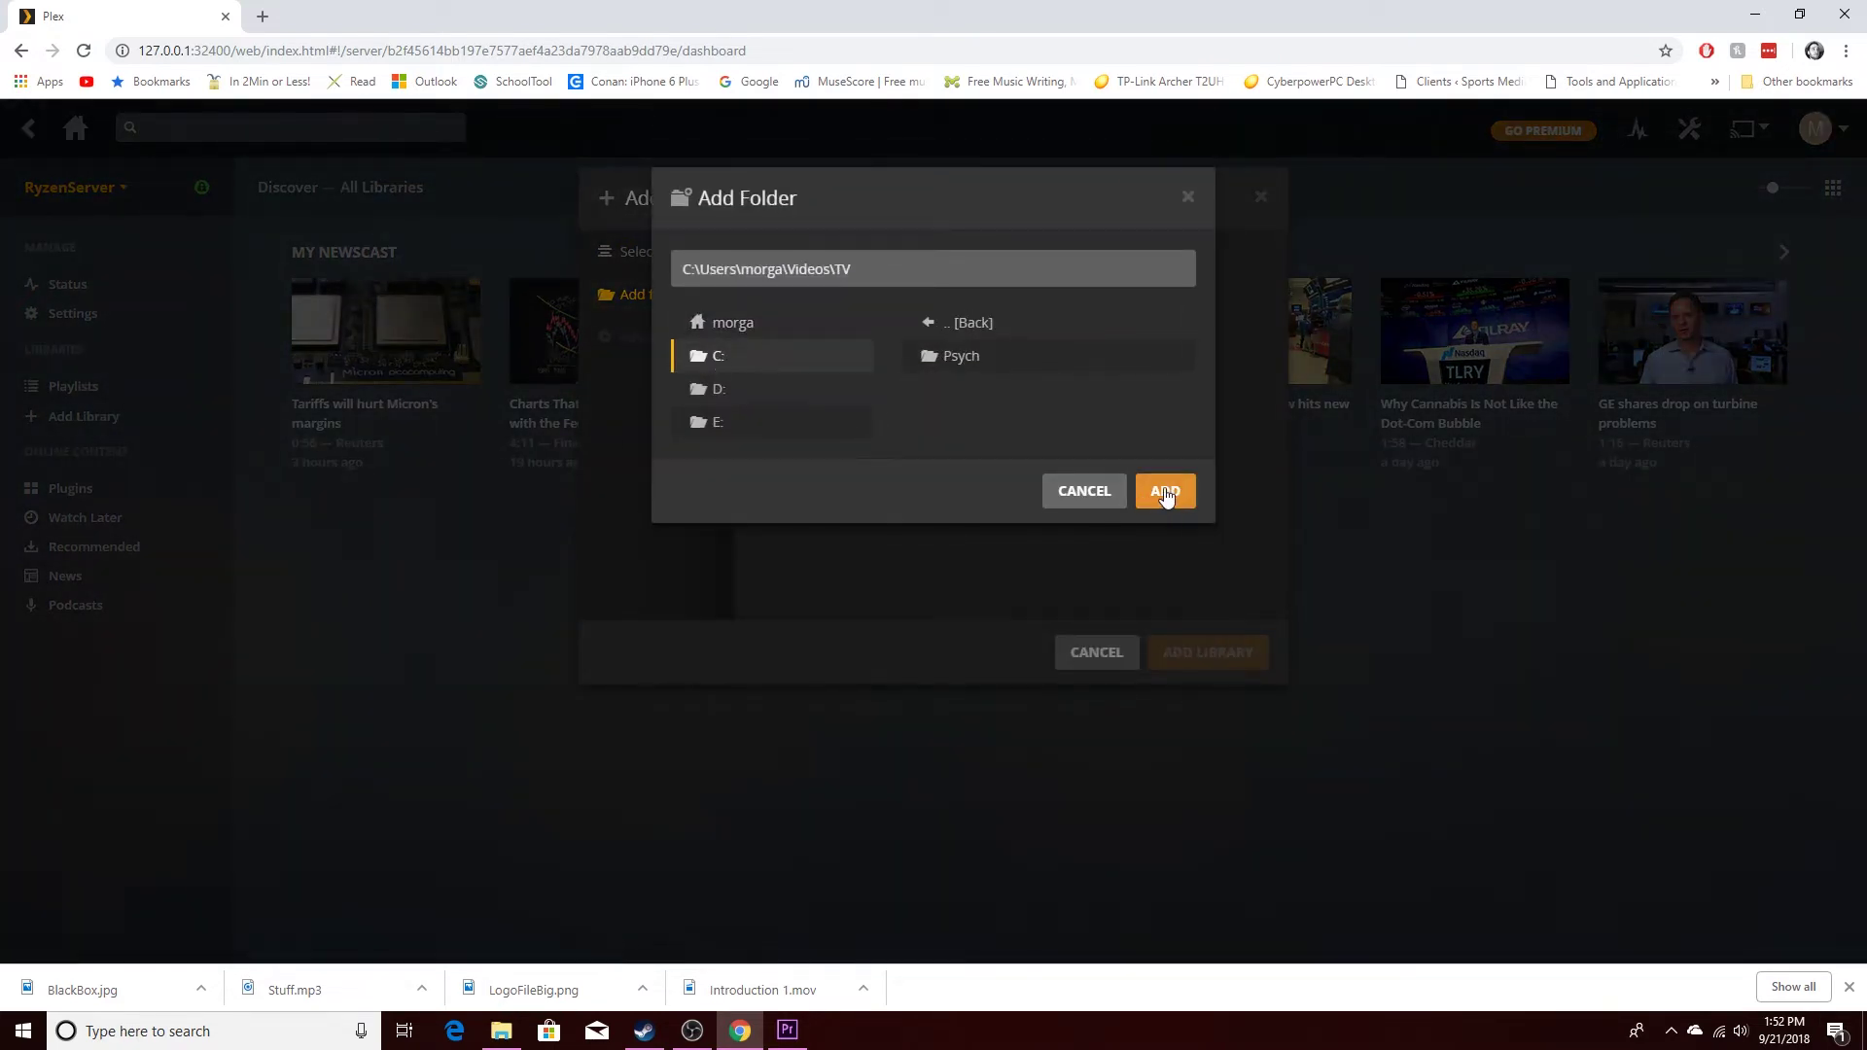
click(1165, 492)
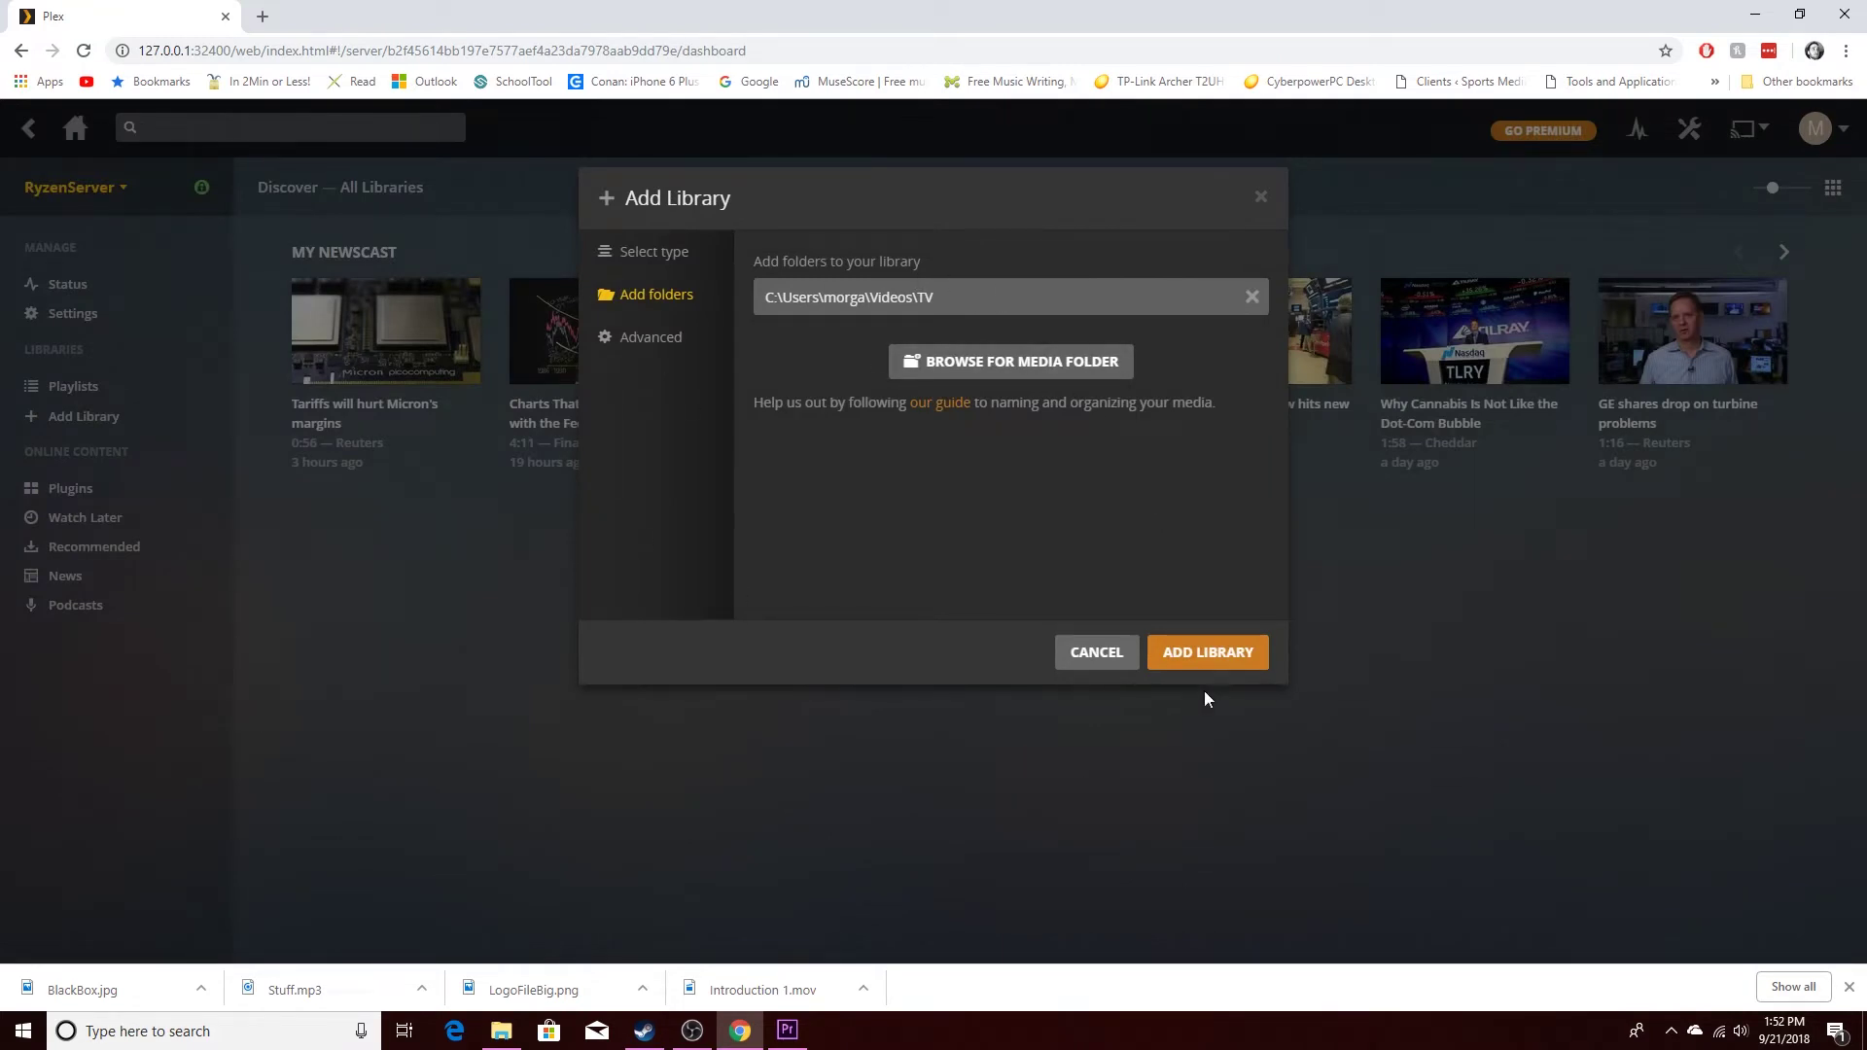
click(1232, 653)
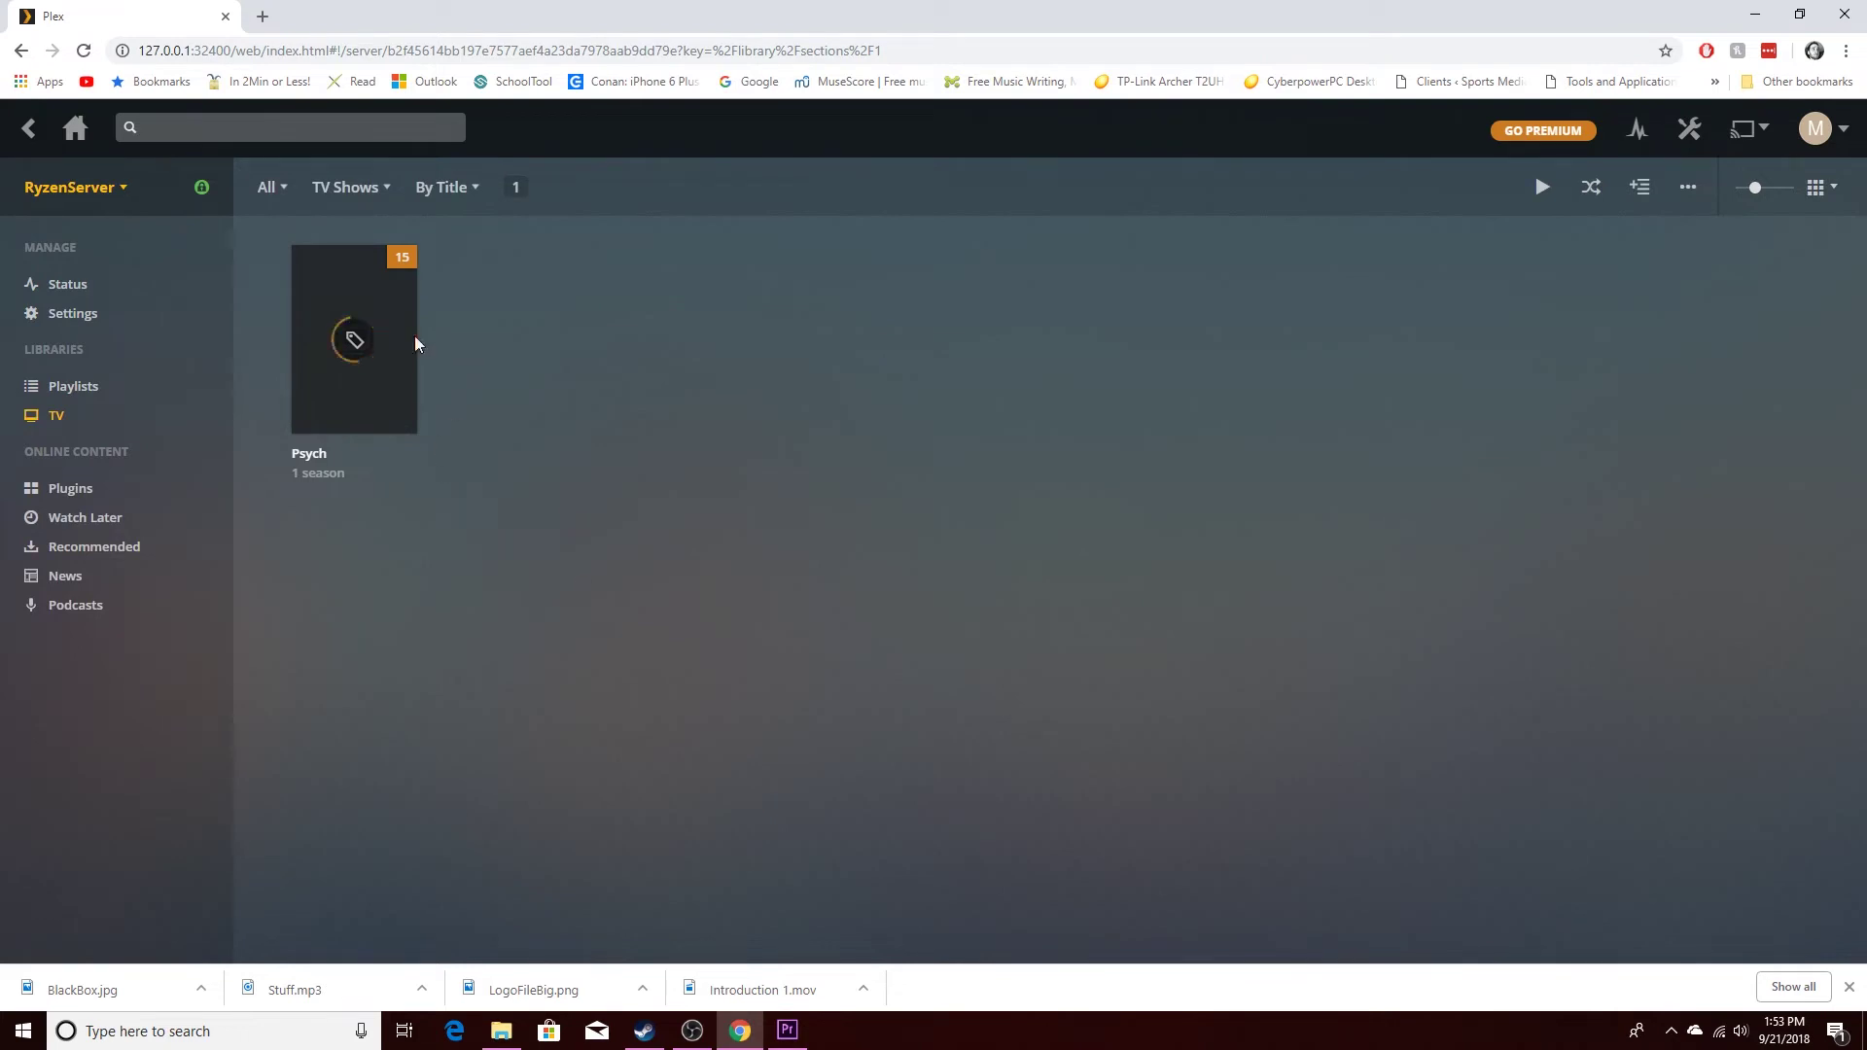
Open the show Psych in the TV library and view the Season 1 episodes.
mouse_move(350, 334)
click(378, 404)
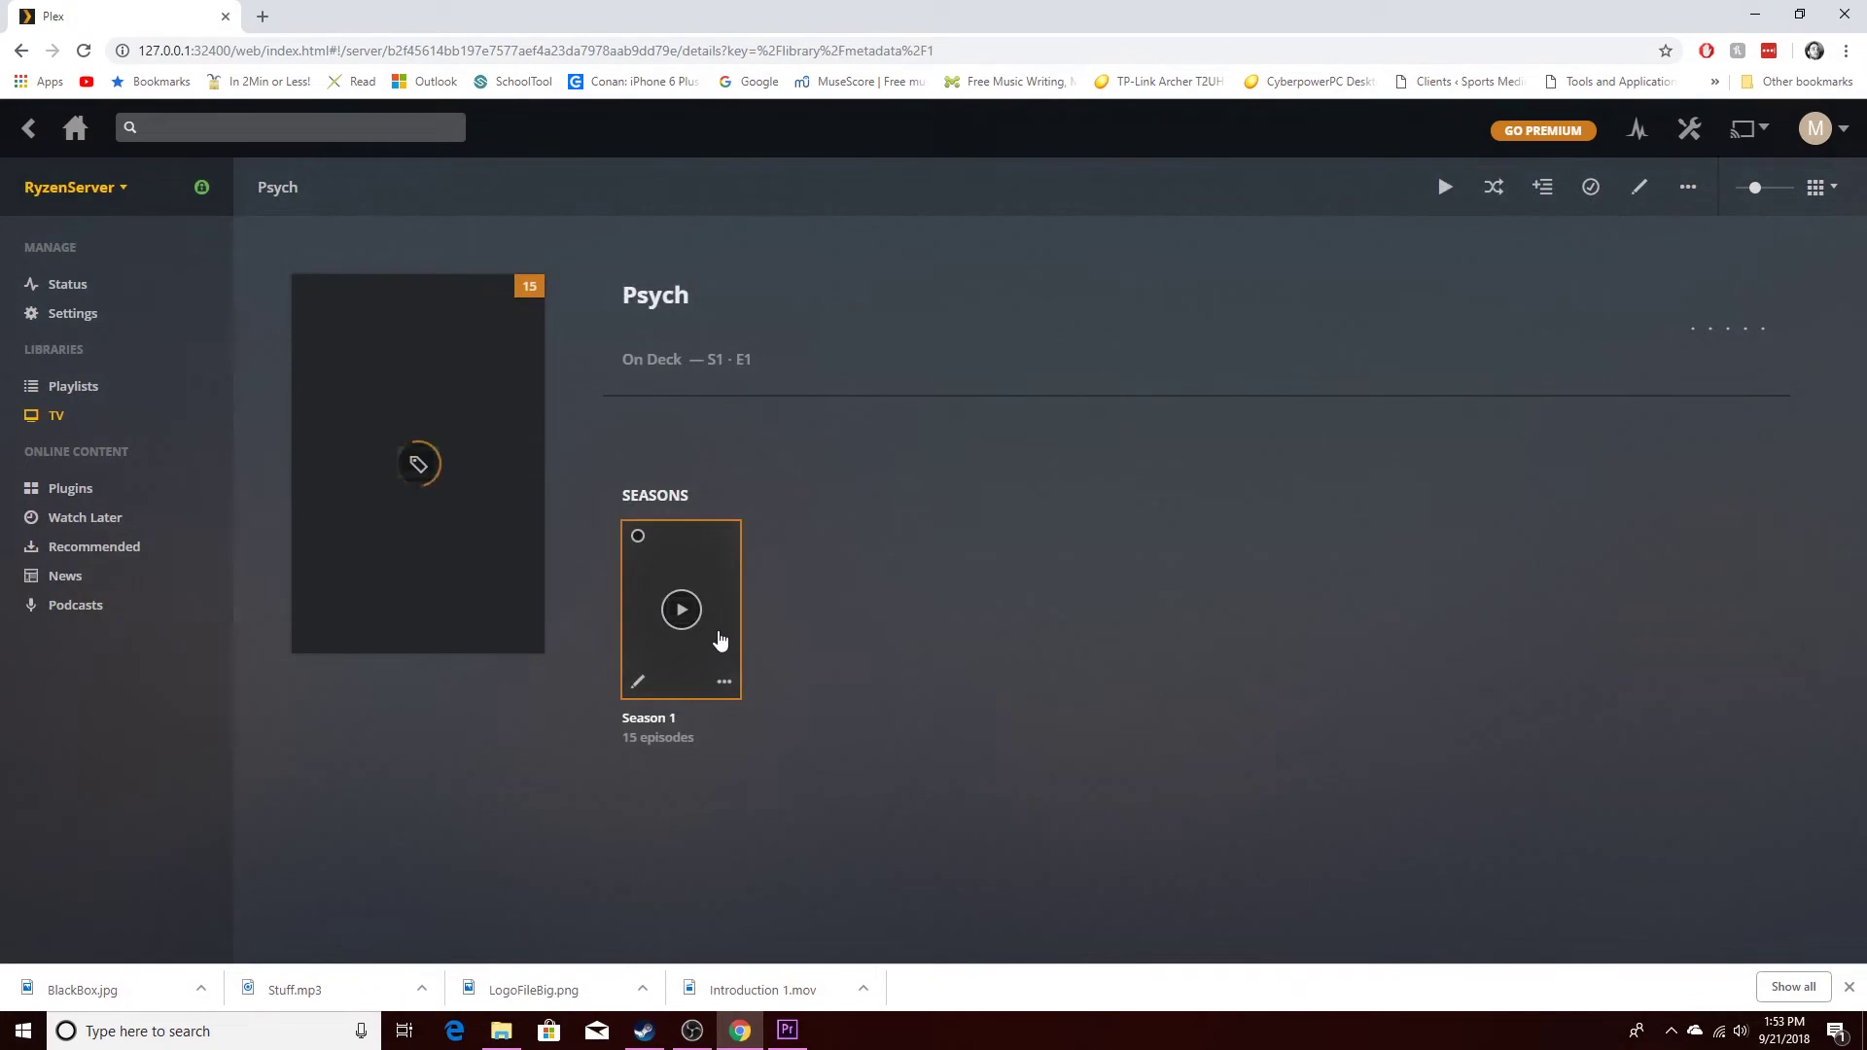
click(720, 633)
scroll(869, 425, down, 2)
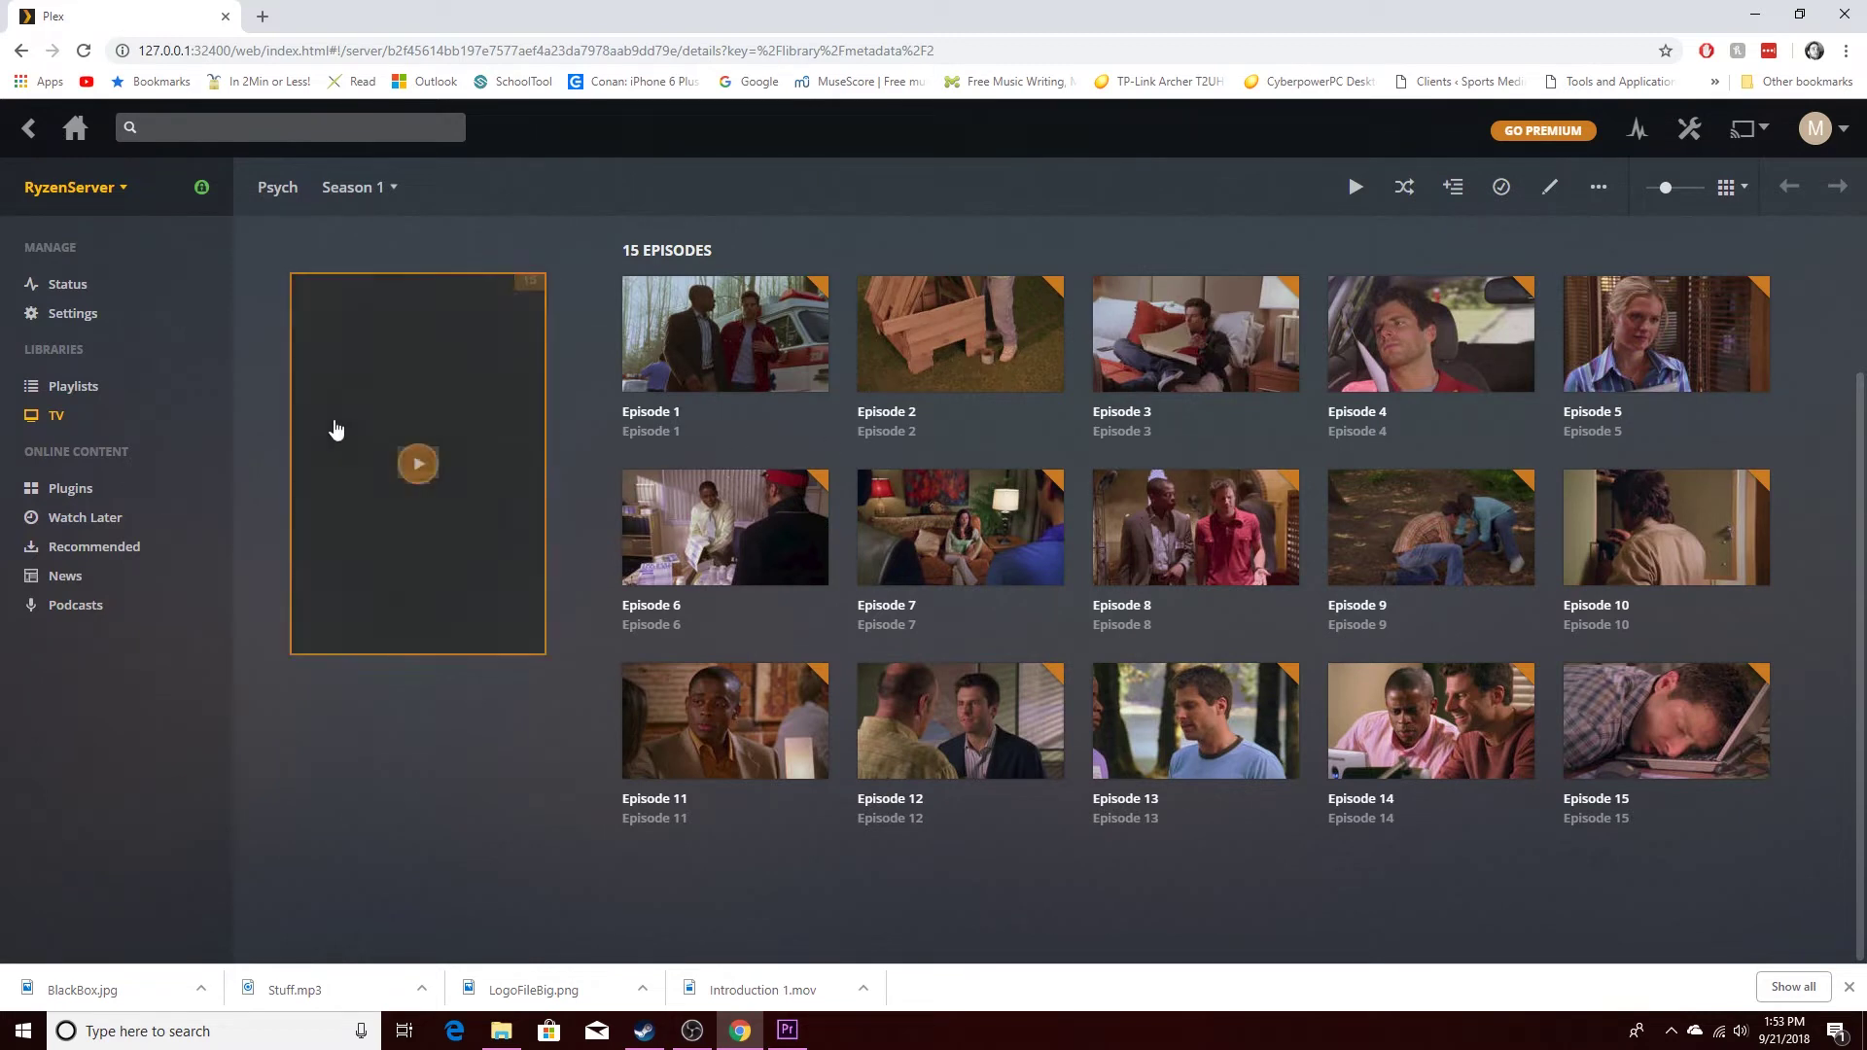
Refresh all metadata of the TV library.
click(203, 417)
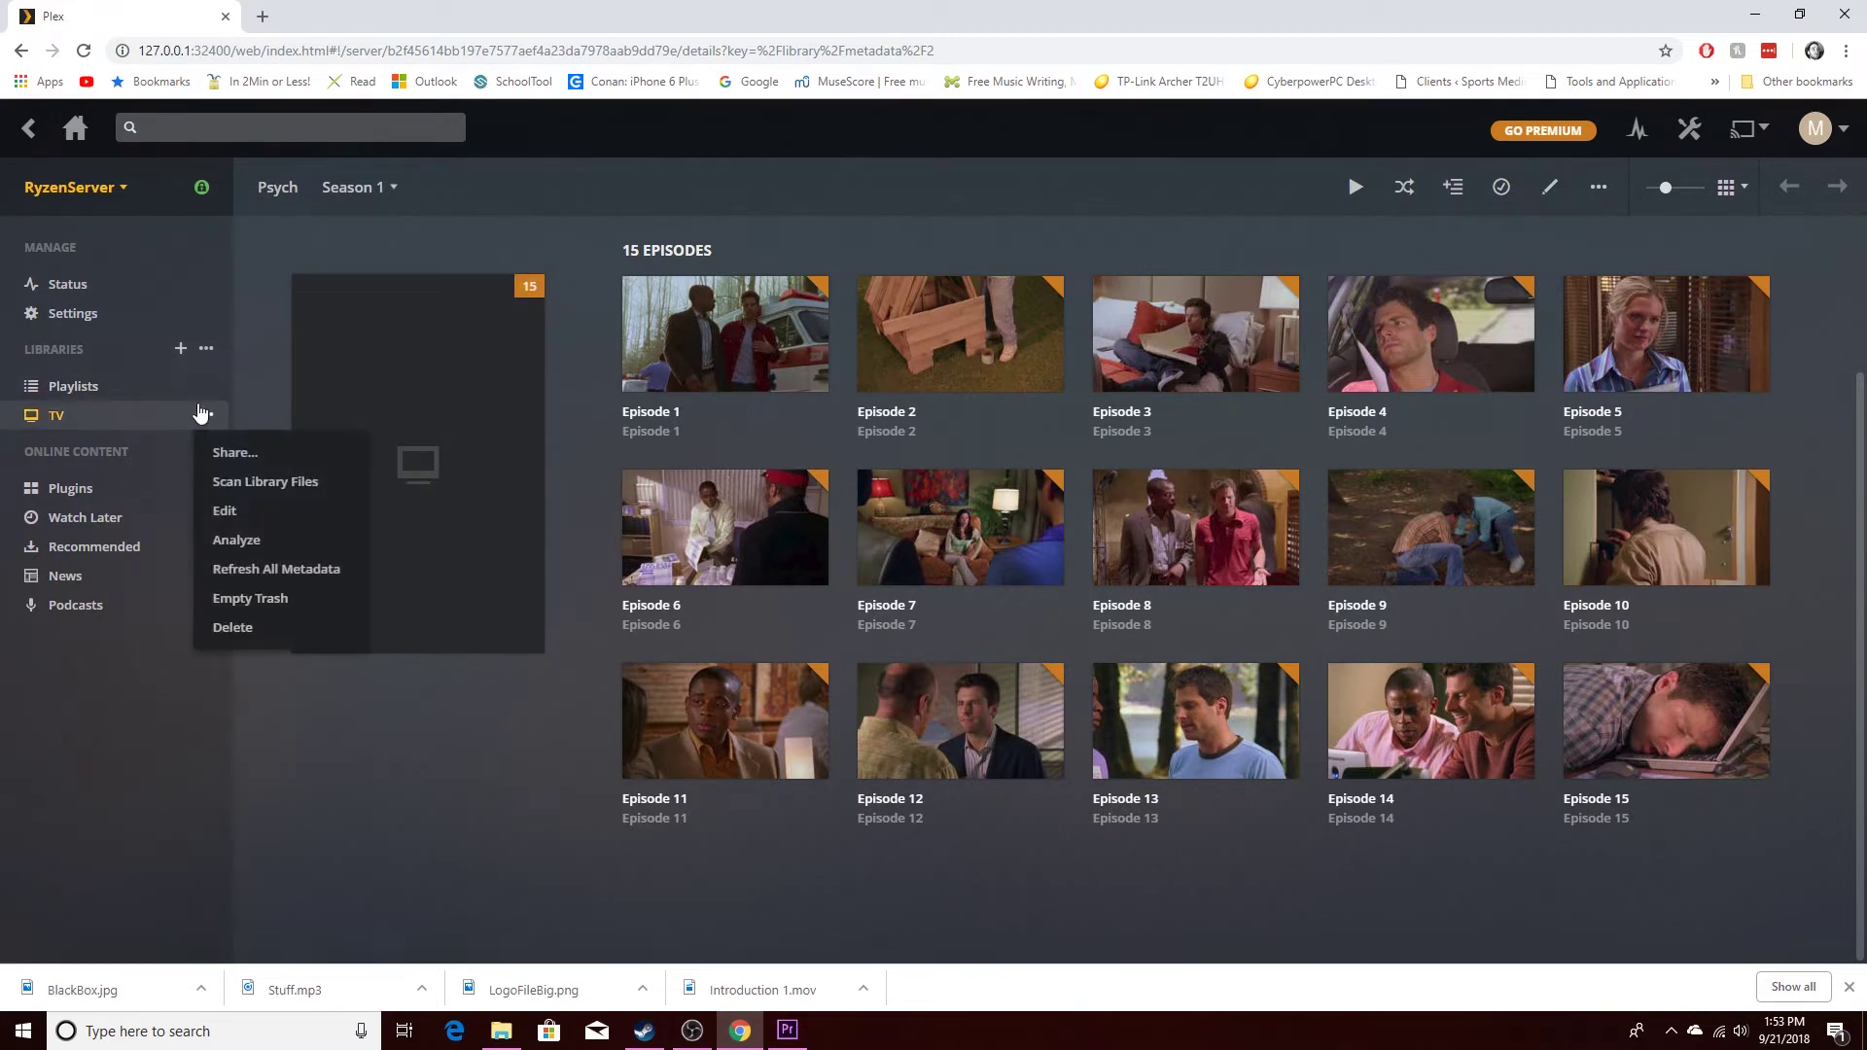
click(263, 569)
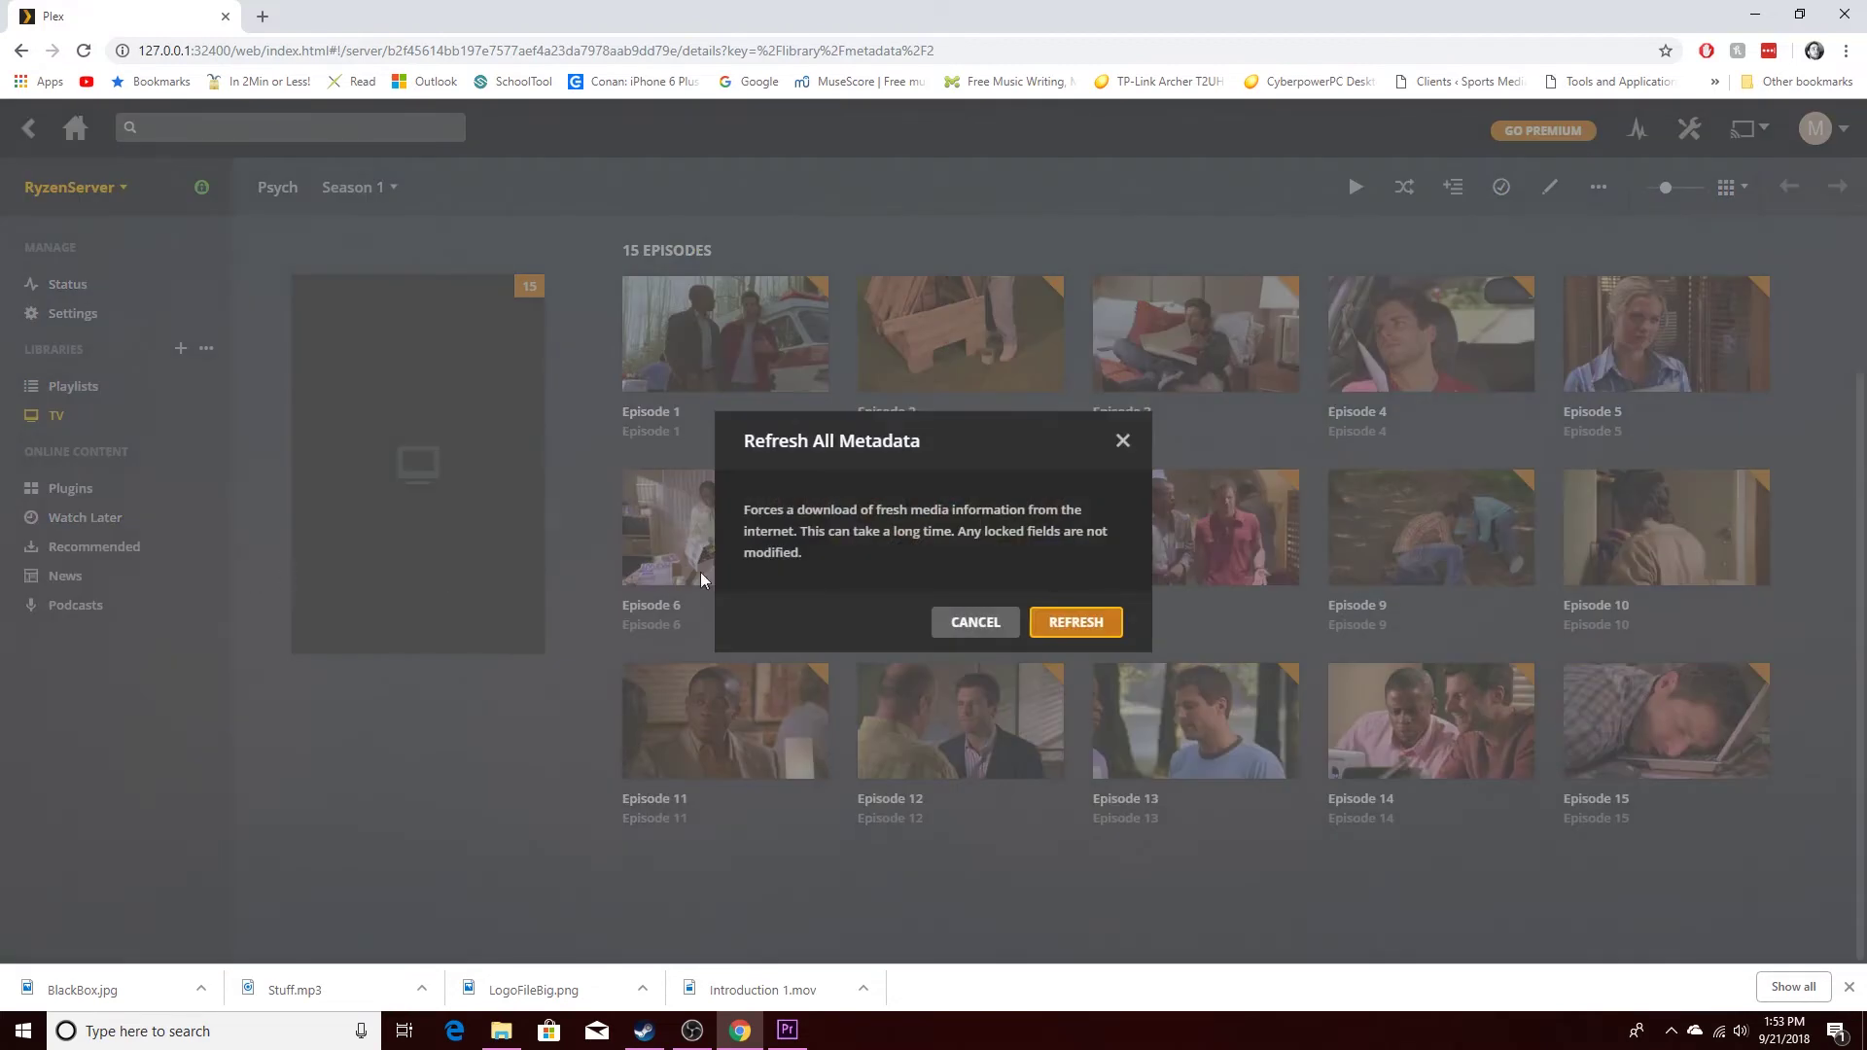
click(1076, 624)
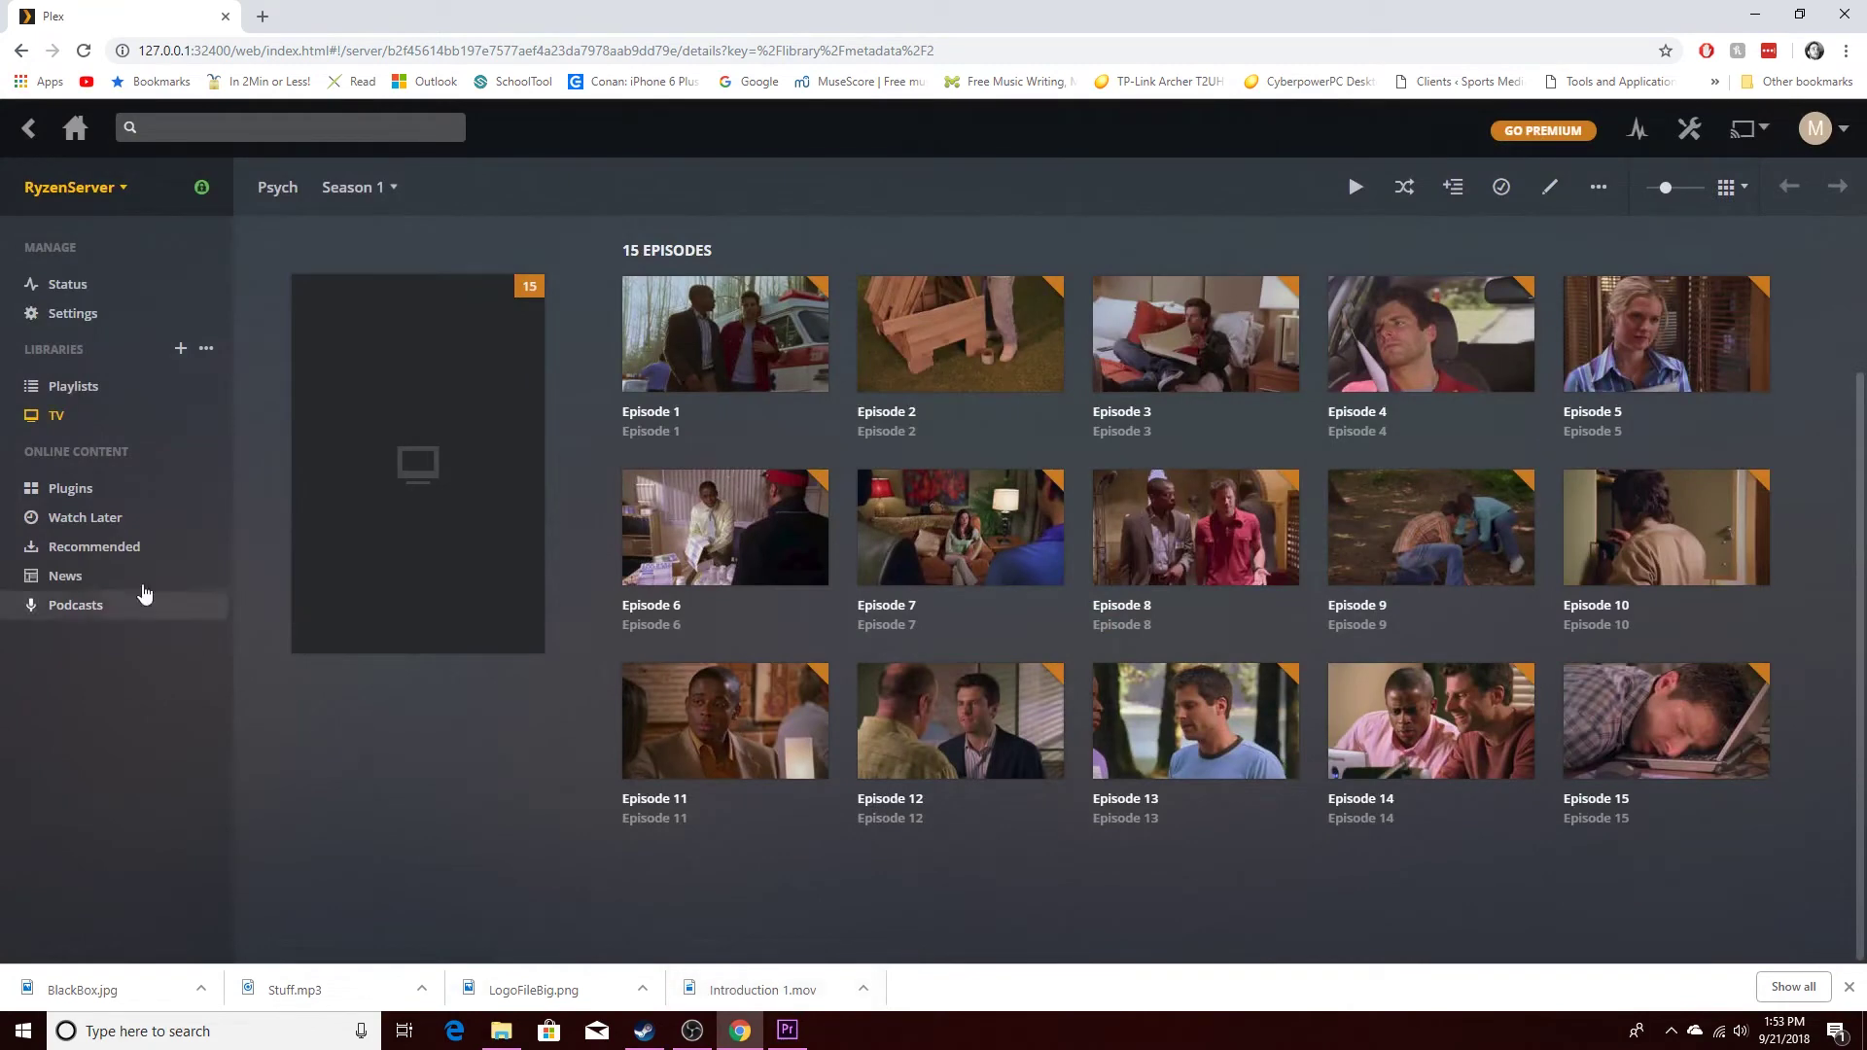
Analyze all media files in the TV library.
right_click(94, 418)
click(206, 414)
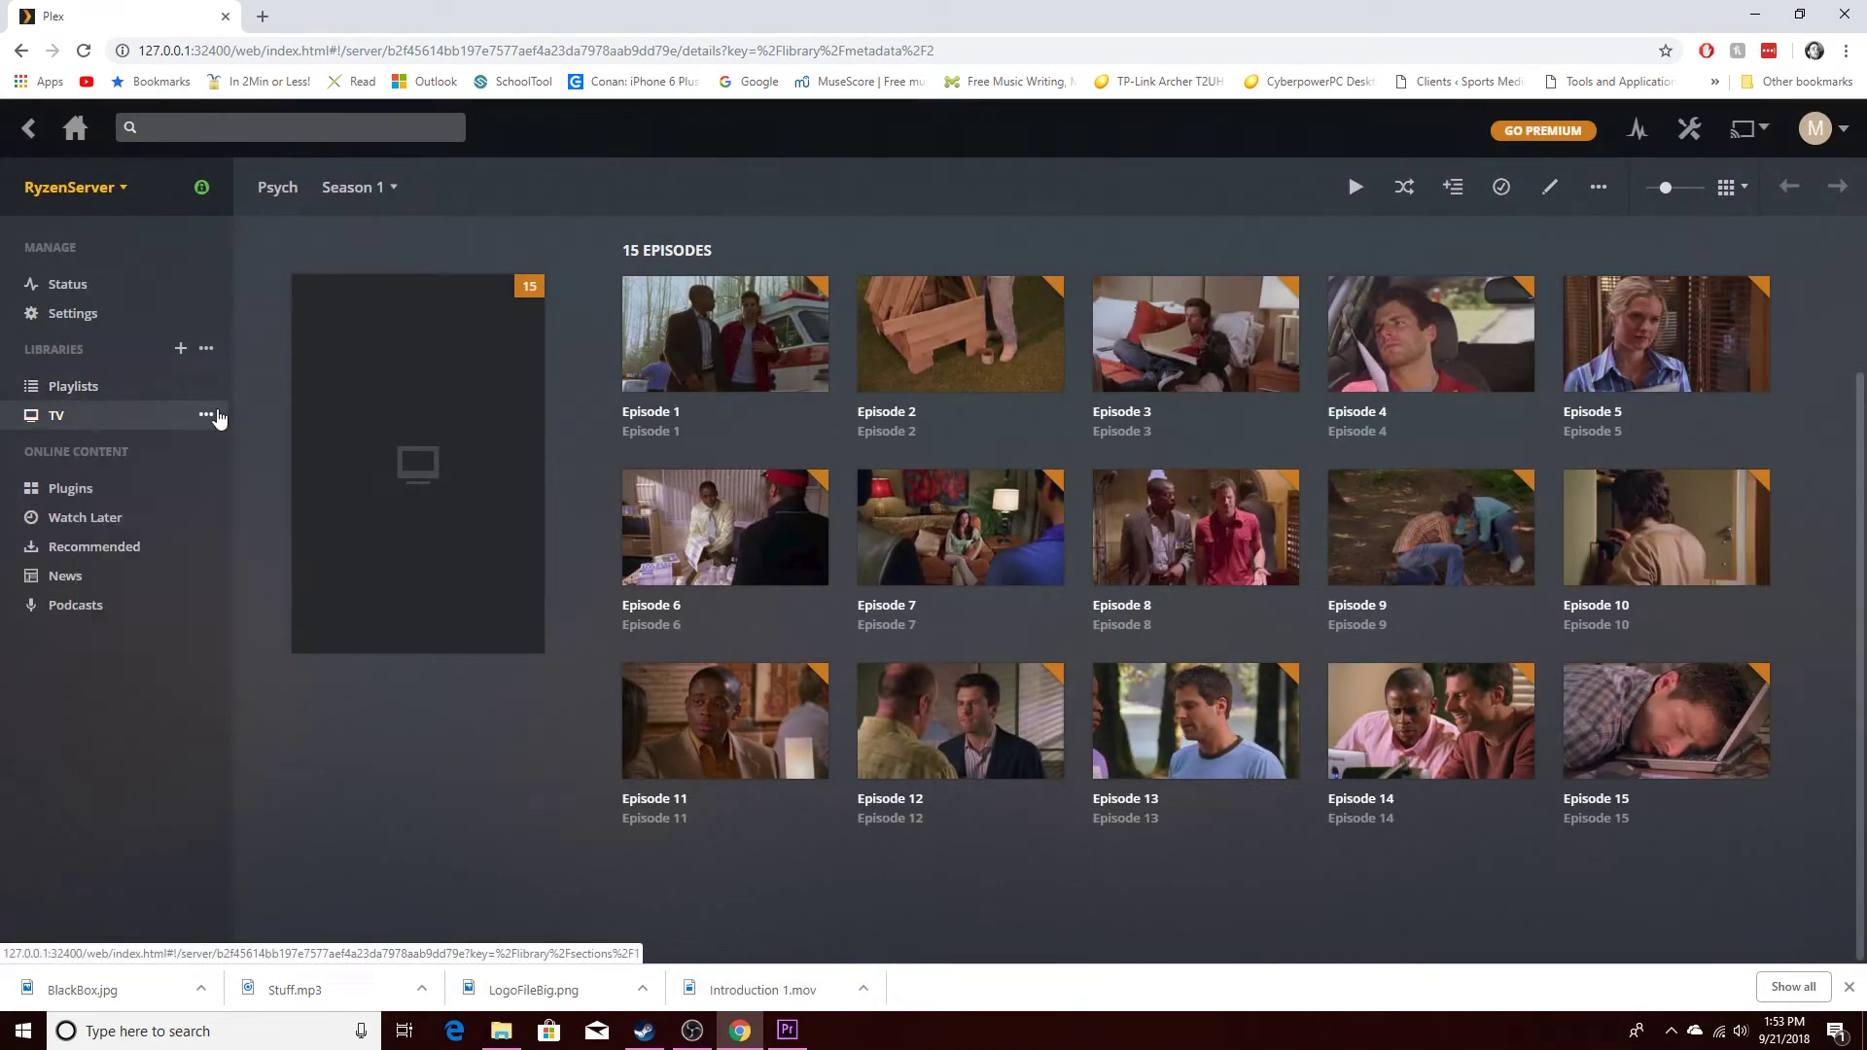
click(206, 415)
click(239, 541)
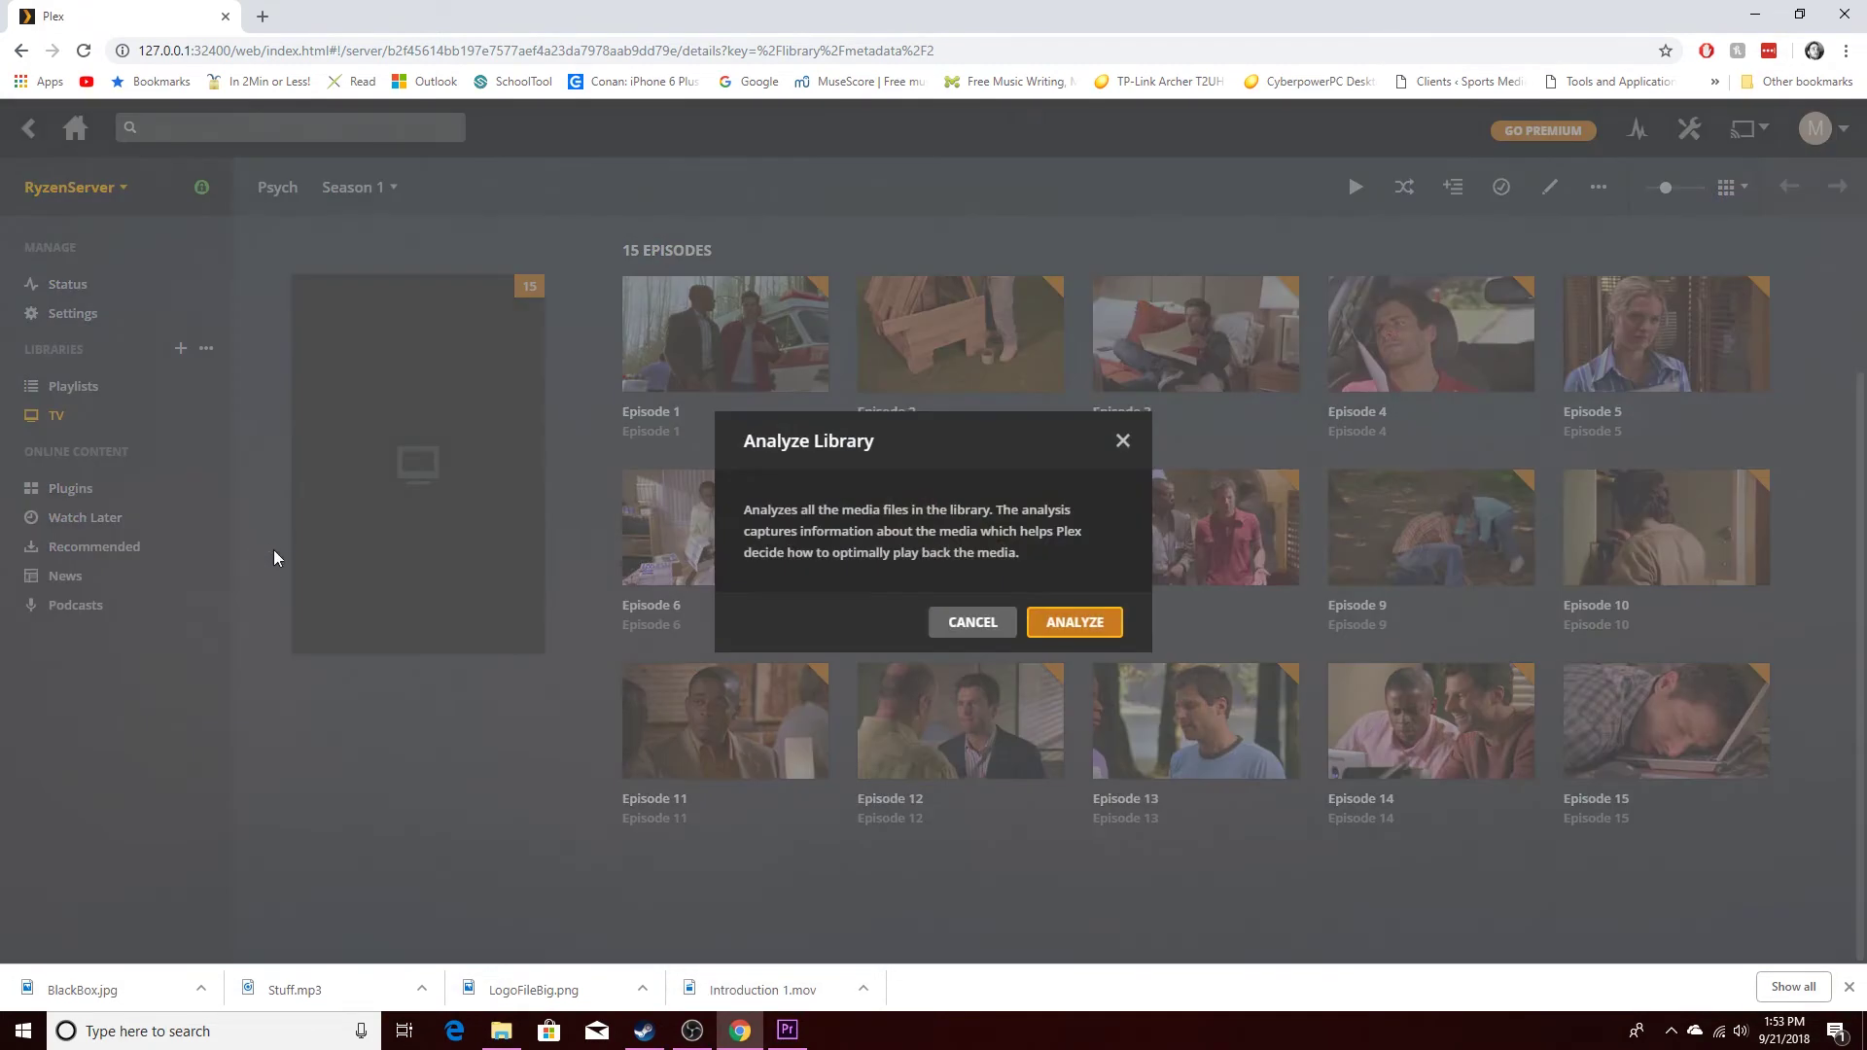
click(1076, 626)
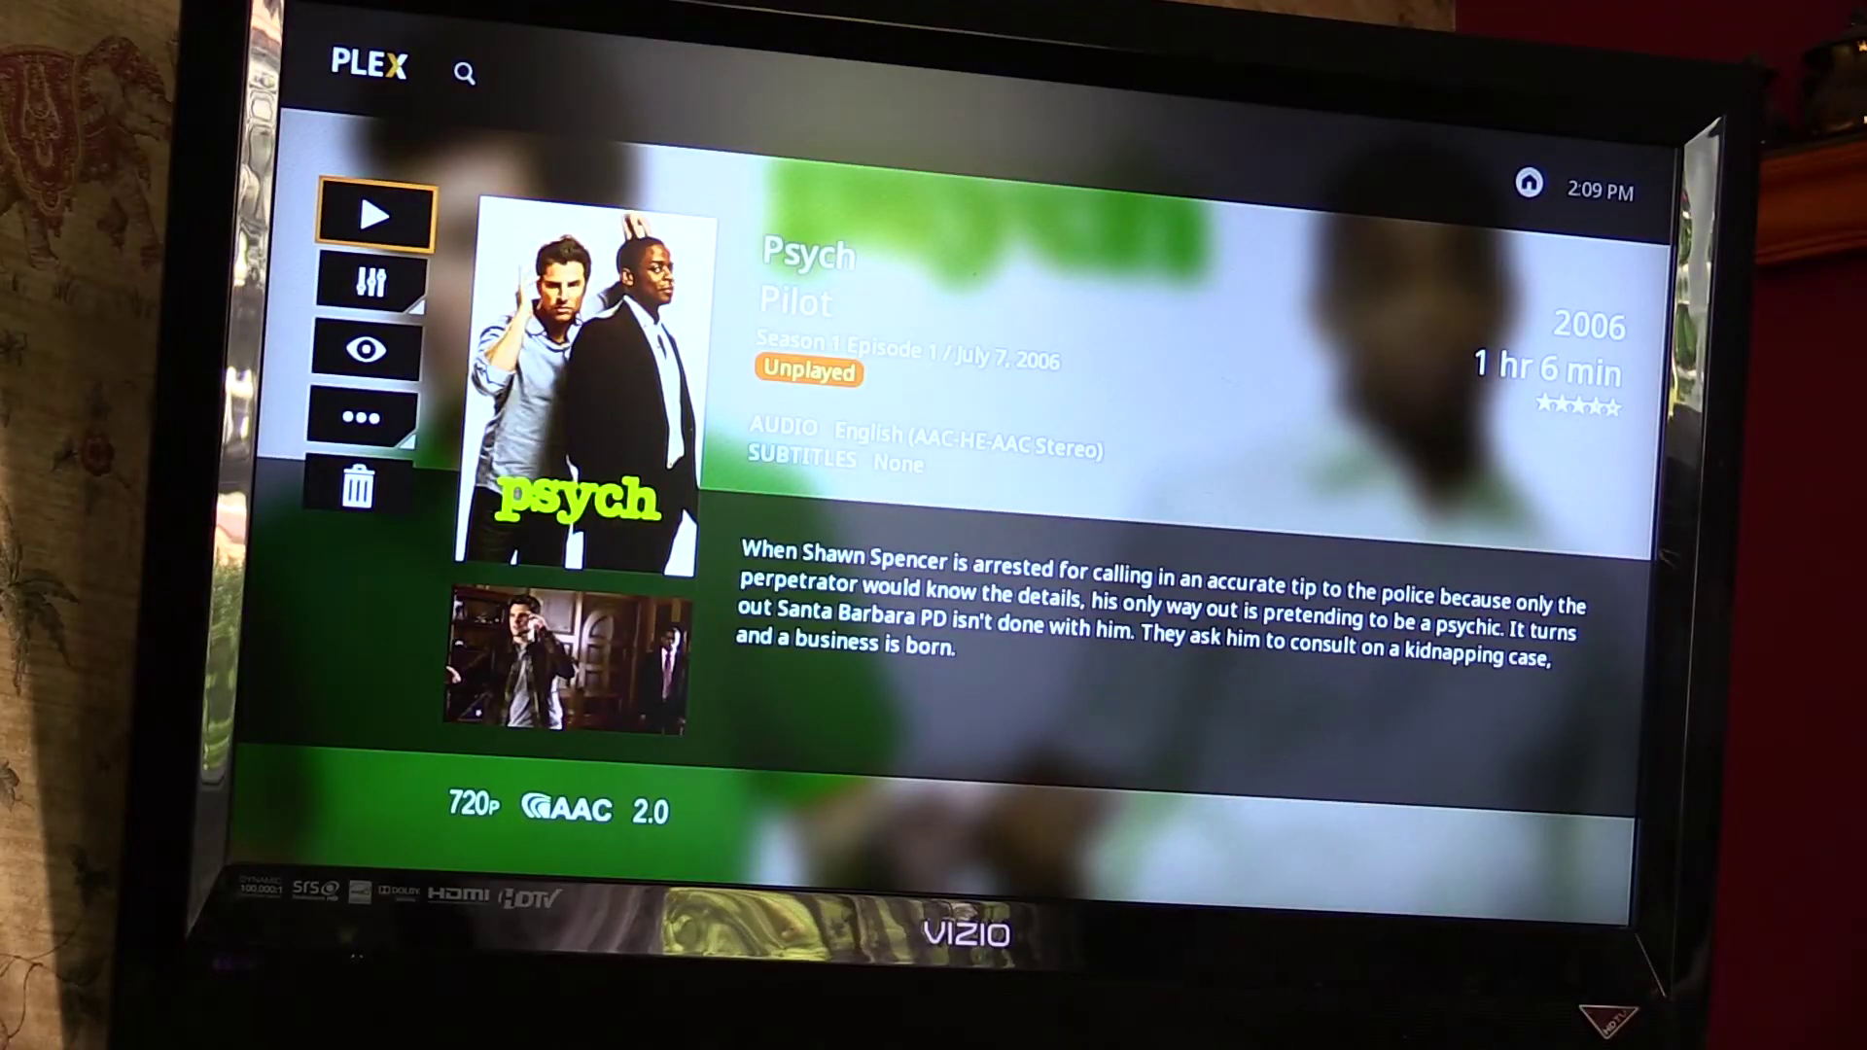
key(Return)
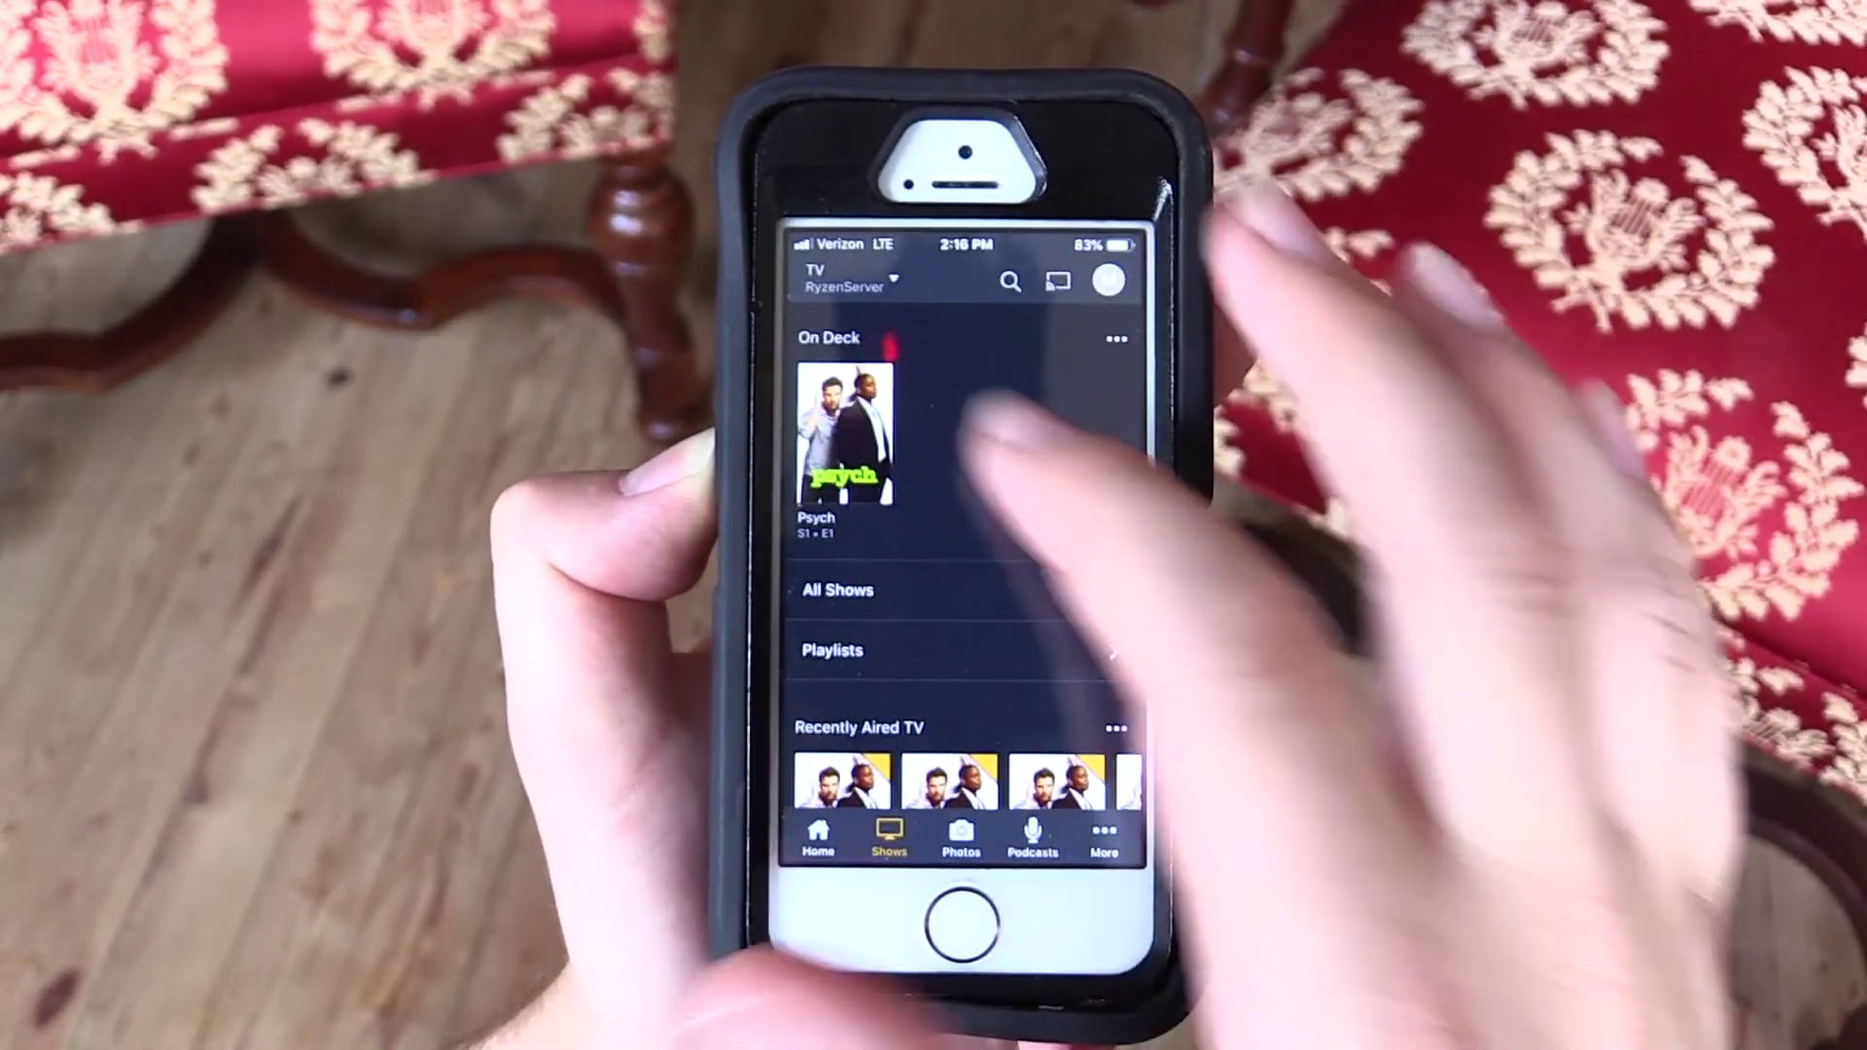
click(834, 418)
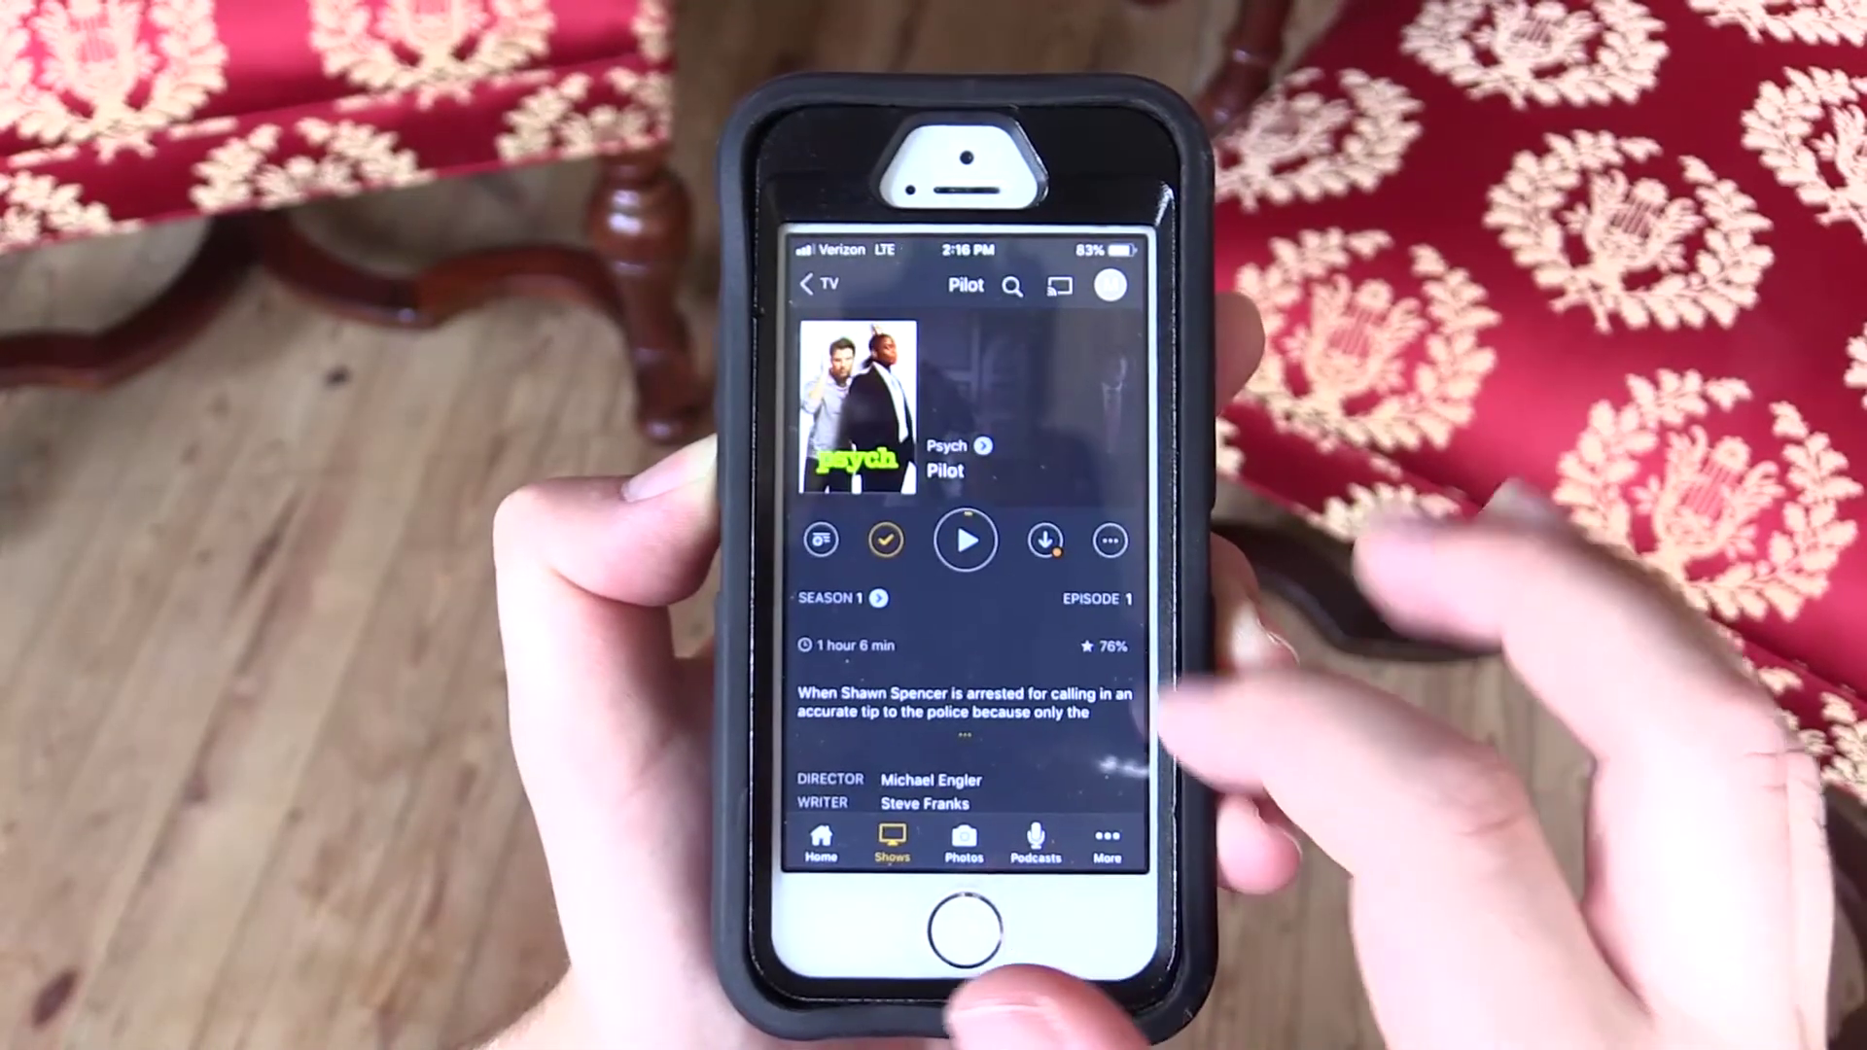
click(974, 545)
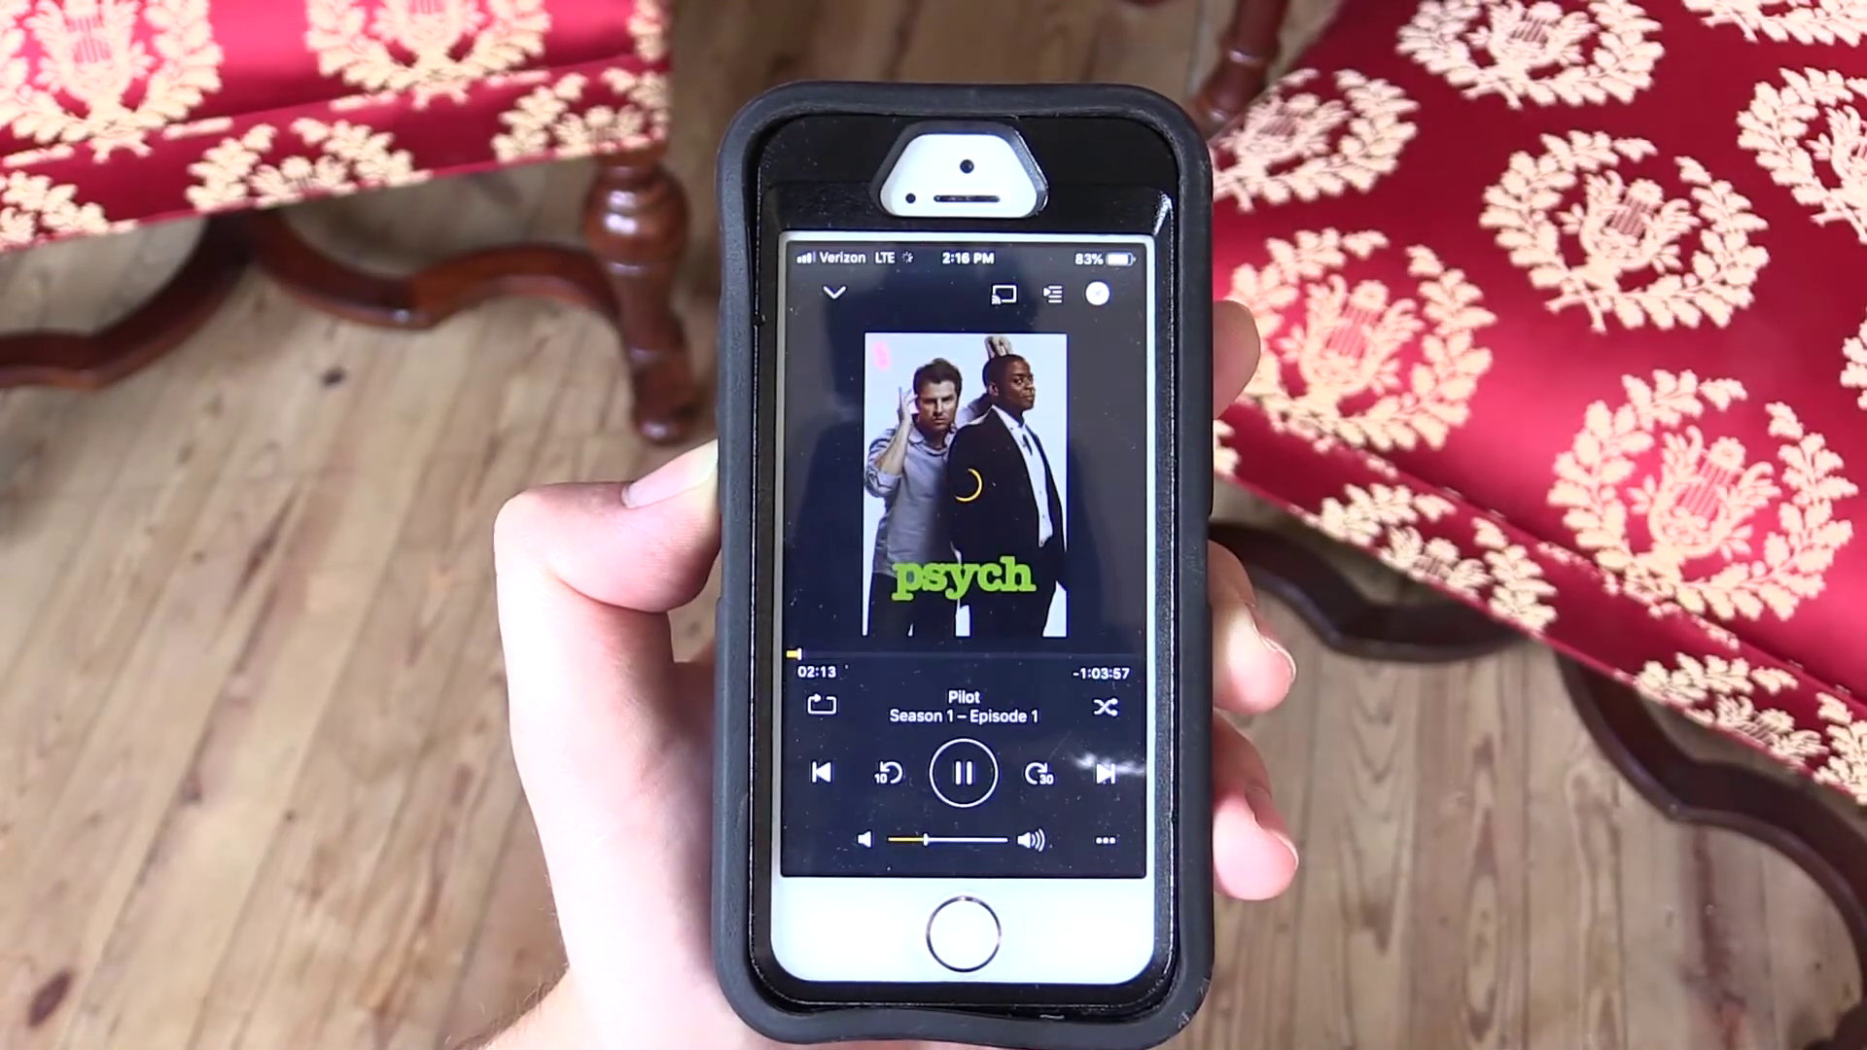